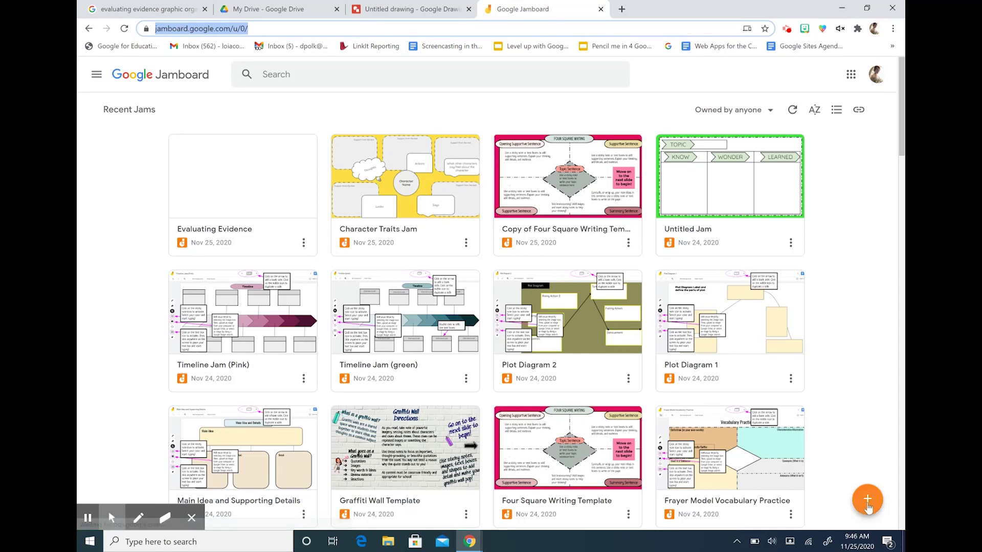
Start a new jam in Jamboard, then open the Google apps list from the Google home page
{"action": "left_click", "coordinate": [868, 506]}
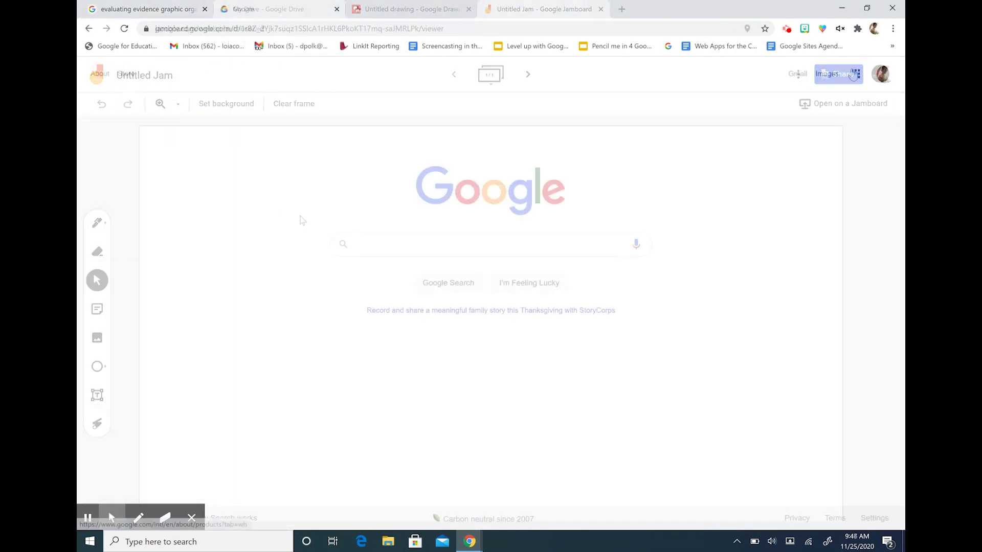
{"action": "left_click", "coordinate": [855, 73]}
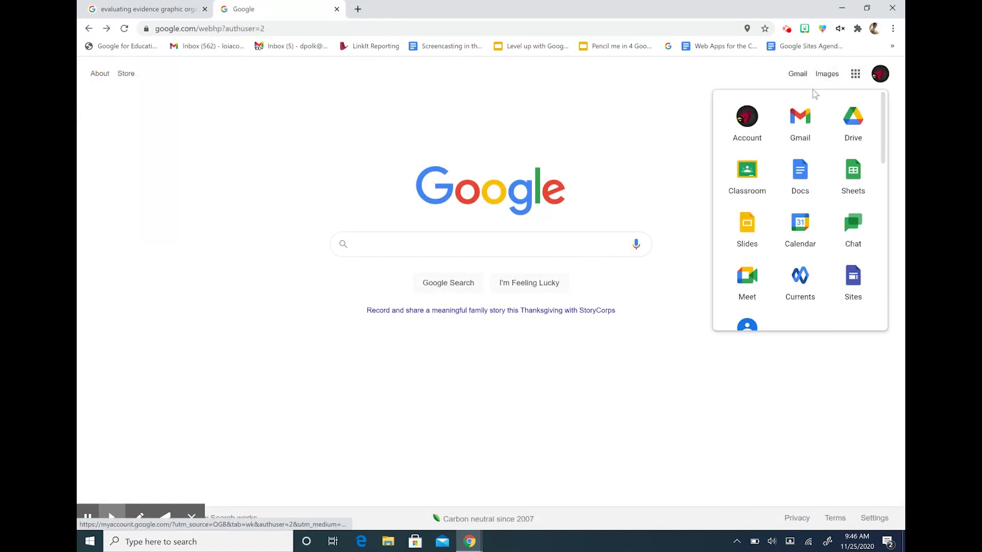
From Google Drive's New > More menu, create a blank Google Drawing
{"action": "left_click", "coordinate": [856, 128]}
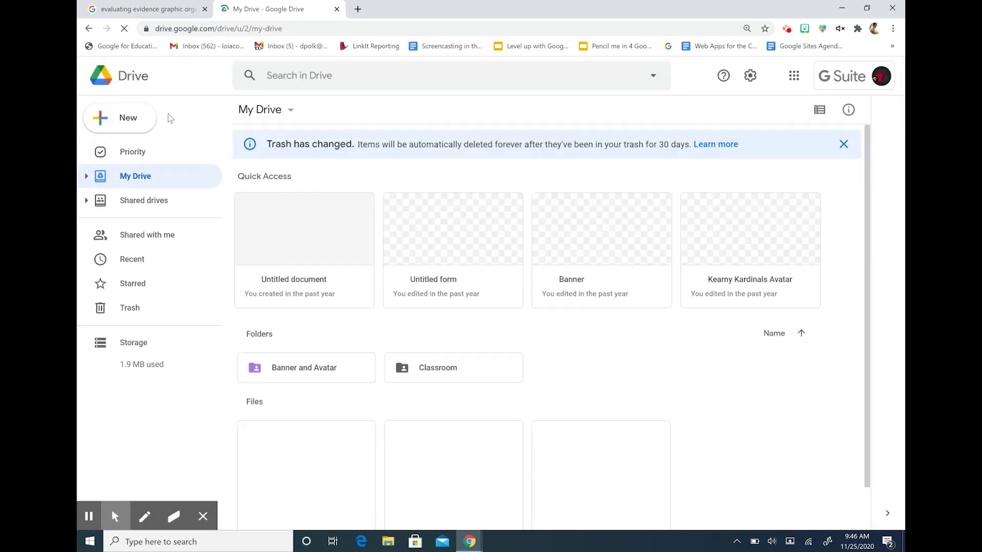
{"action": "left_click", "coordinate": [98, 122]}
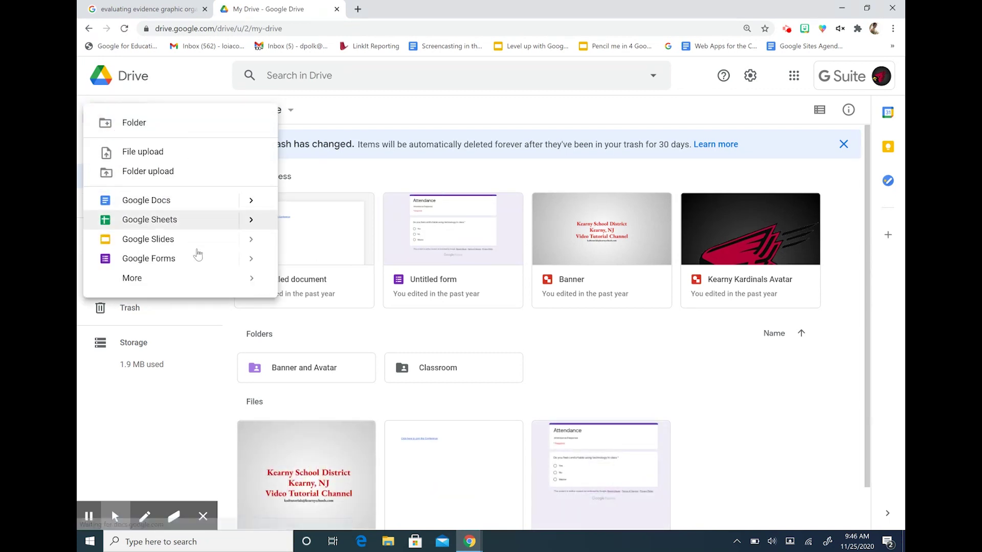
{"action": "mouse_move", "coordinate": [250, 287]}
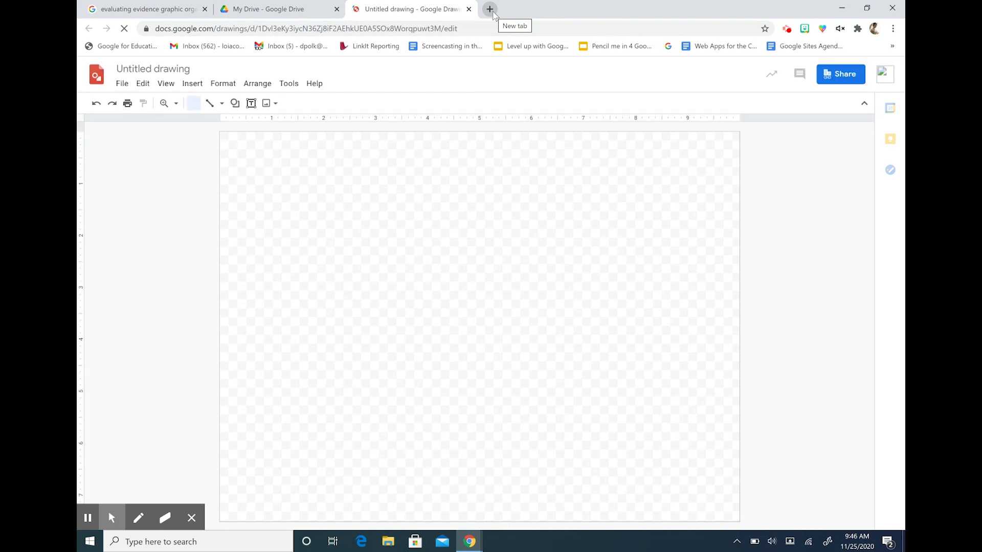
In a new tab, launch Jamboard from the apps grid and create a new blank jam
{"action": "left_click", "coordinate": [492, 11]}
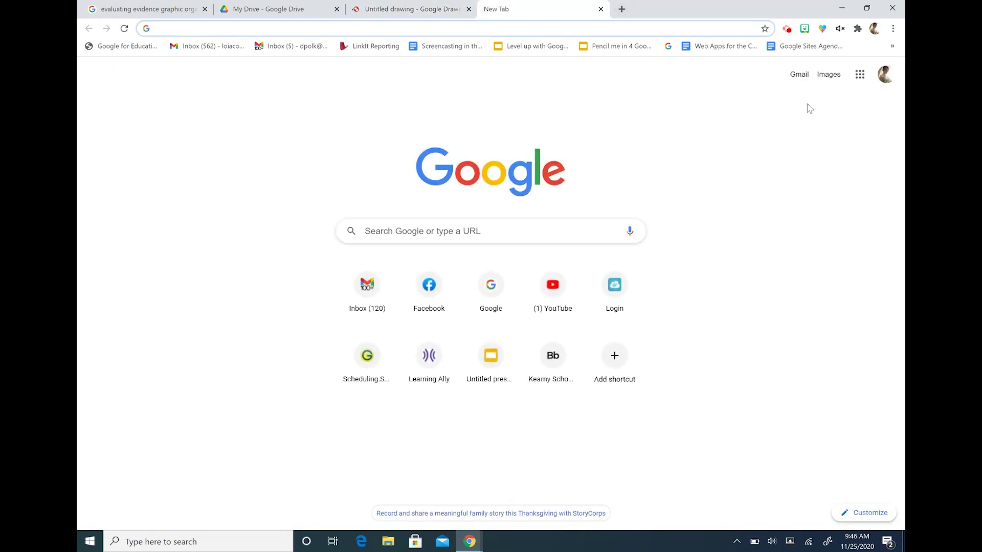
{"action": "left_click", "coordinate": [860, 77]}
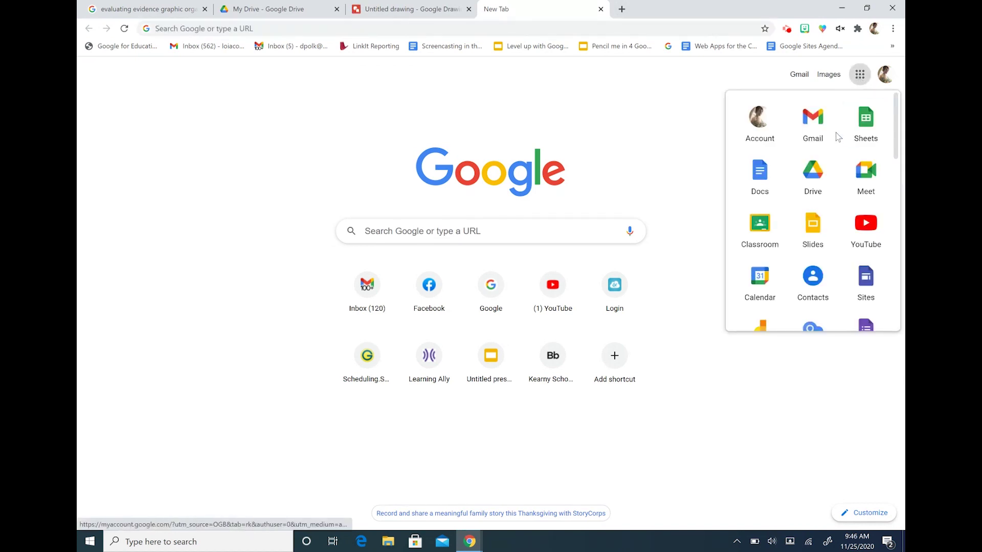
{"action": "scroll", "coordinate": [818, 182], "scroll_direction": "down", "scroll_amount": 3}
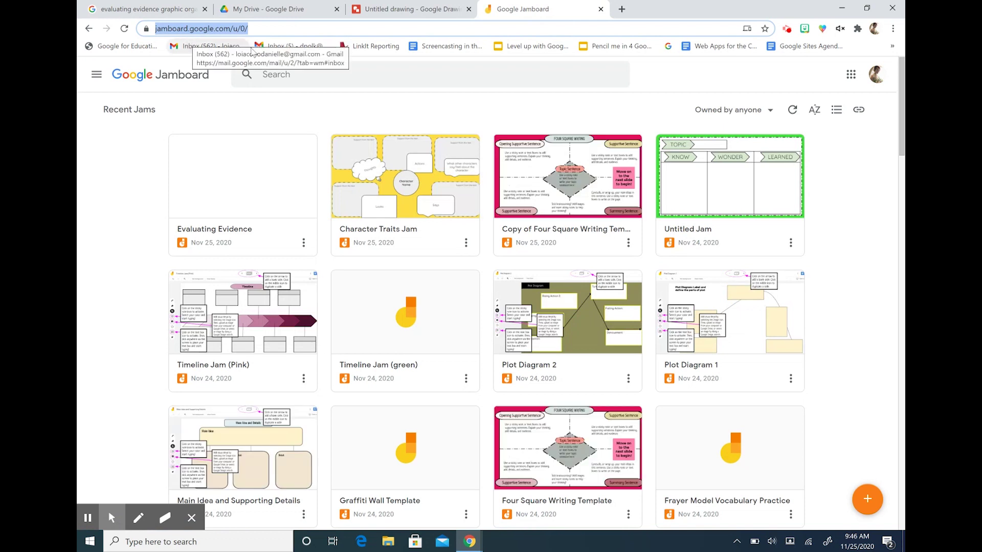
{"action": "left_click", "coordinate": [868, 505]}
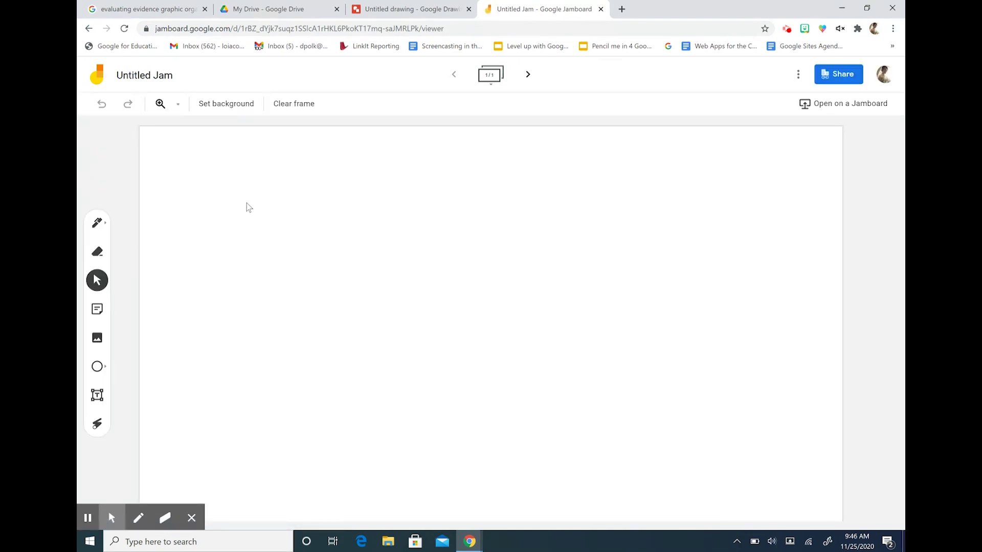
Rename the jam to 'Evaluating Evidence'
{"action": "left_click", "coordinate": [151, 76]}
{"action": "type", "text": "Evaluating"}
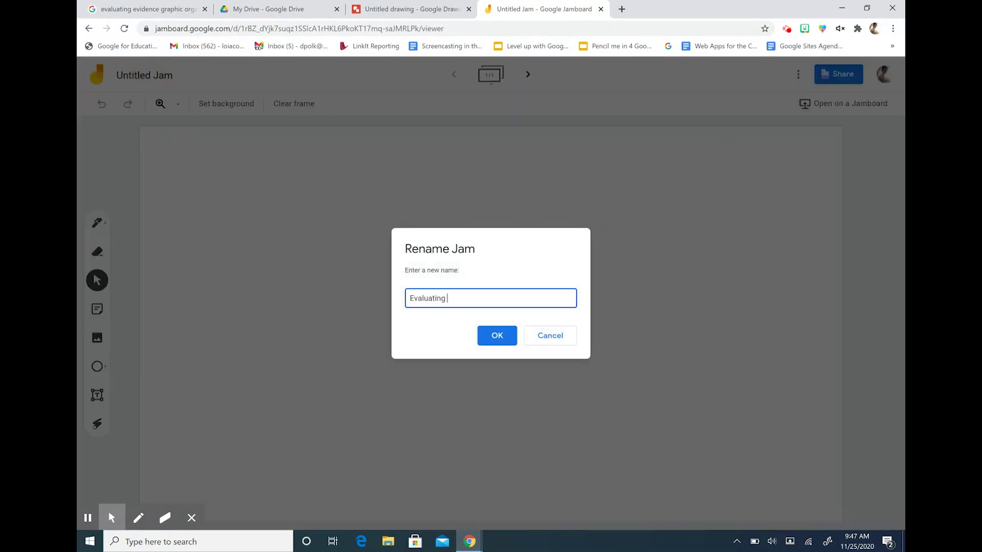
{"action": "type", "text": " Evidence"}
{"action": "key", "text": "Return"}
Title the drawing 'Evaluating Evidence' and set its page size to Widescreen 16:9
{"action": "left_click", "coordinate": [382, 8]}
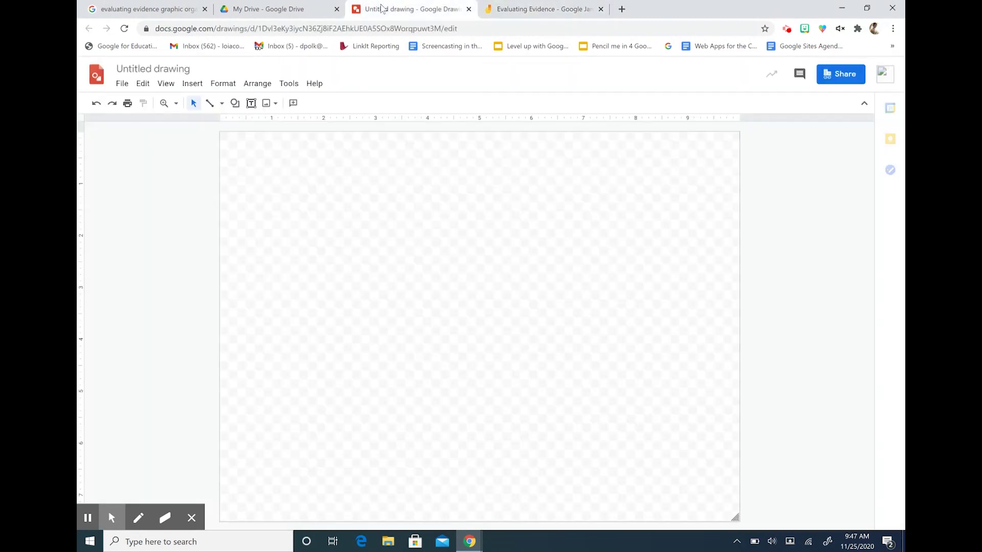
{"action": "left_click", "coordinate": [136, 70]}
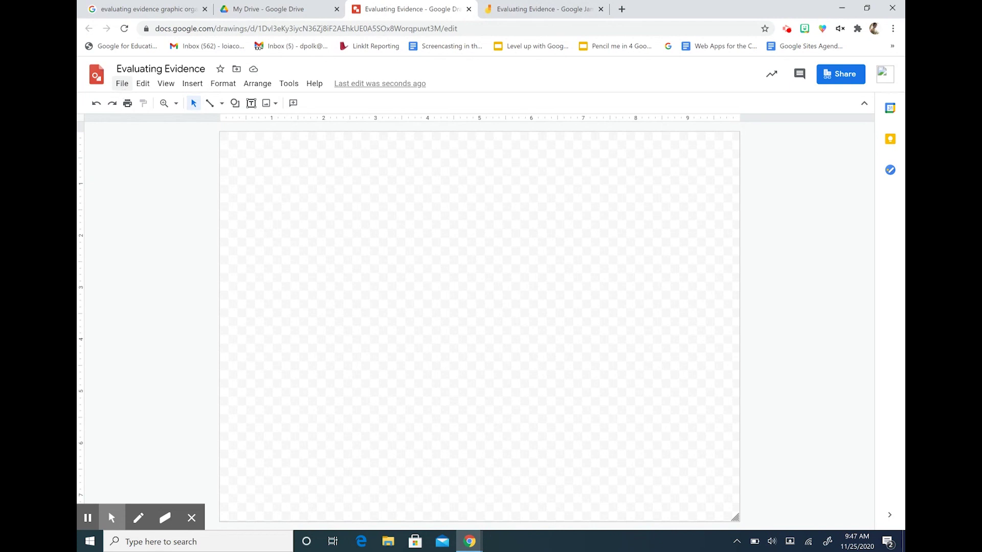
{"action": "left_click", "coordinate": [122, 83]}
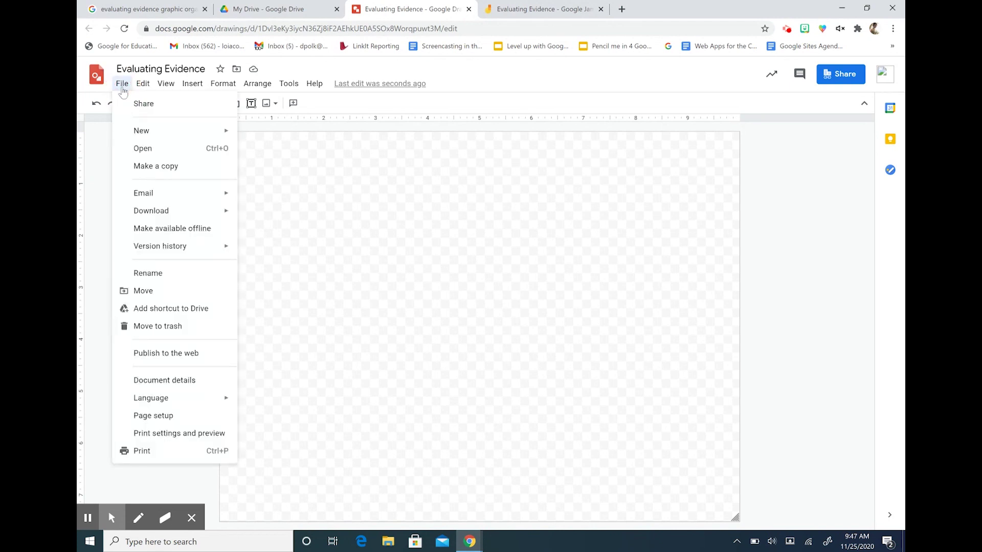
{"action": "mouse_move", "coordinate": [172, 402]}
{"action": "left_click", "coordinate": [170, 416]}
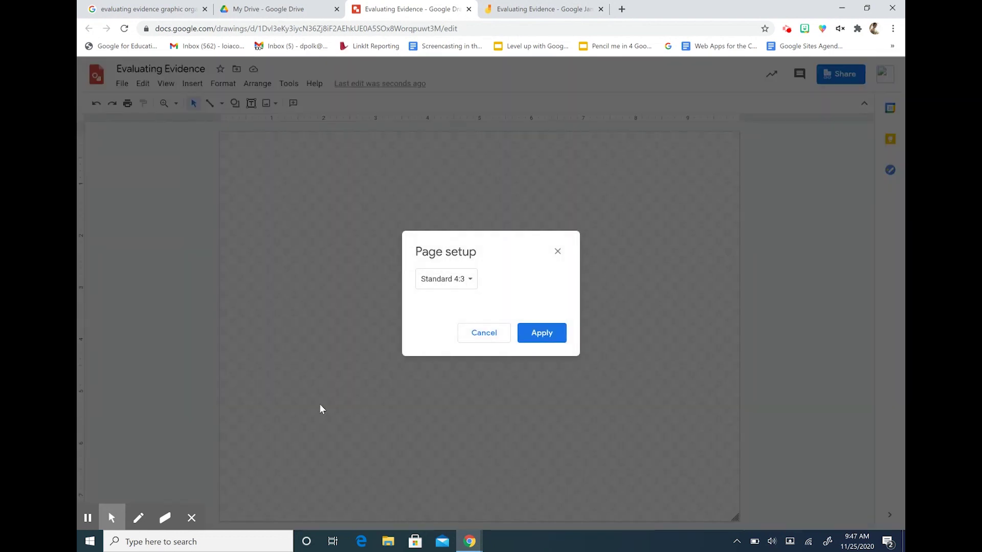
{"action": "left_click", "coordinate": [448, 280]}
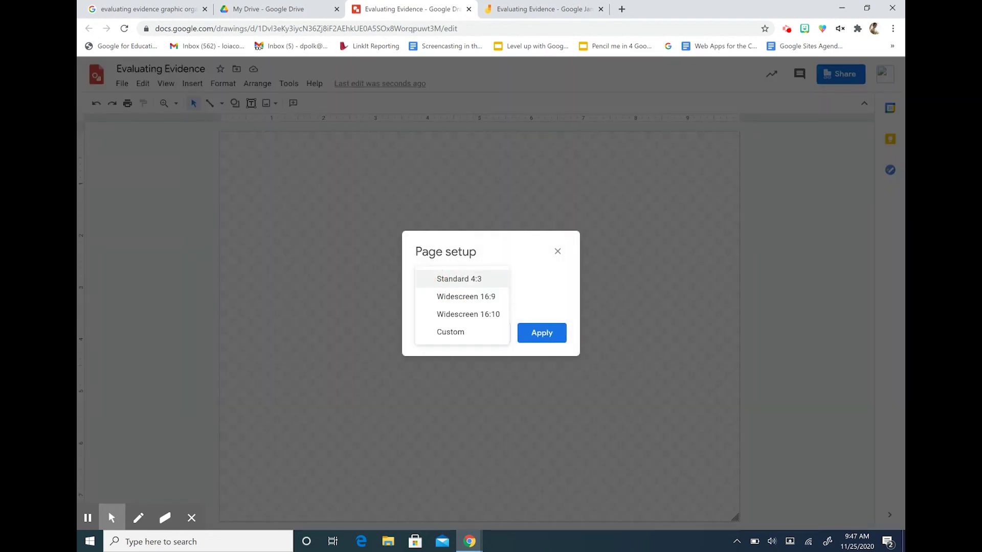
{"action": "left_click", "coordinate": [472, 304]}
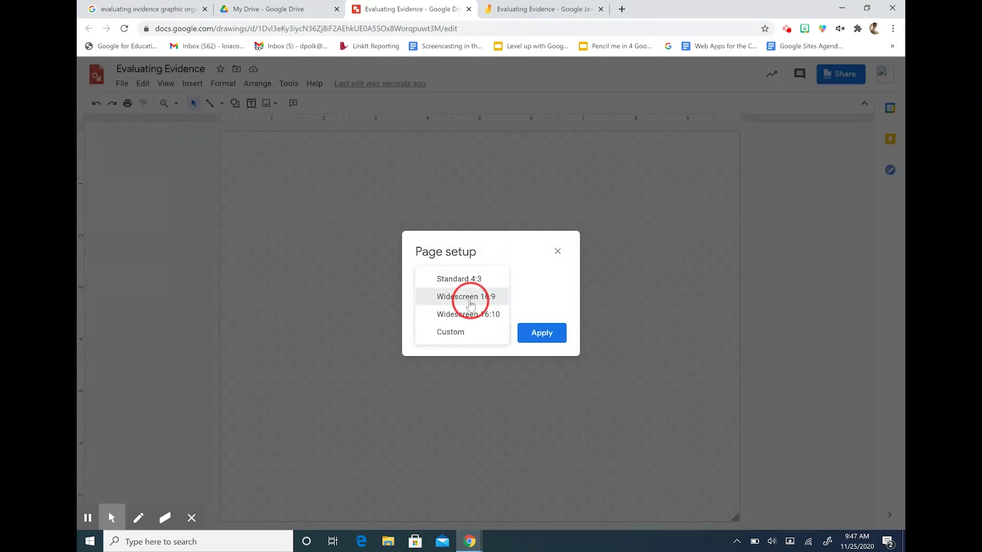
{"action": "left_click", "coordinate": [543, 333]}
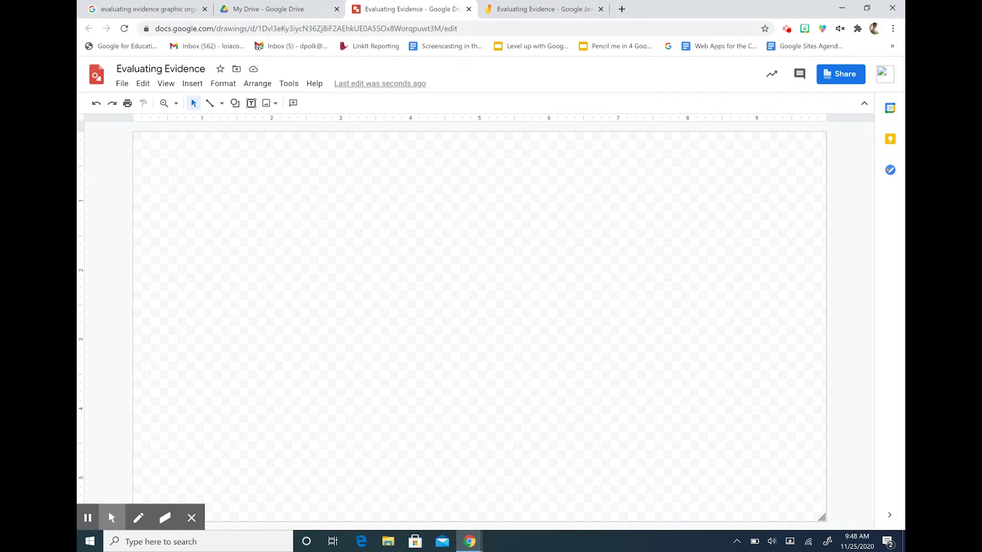
{"action": "left_click", "coordinate": [147, 10]}
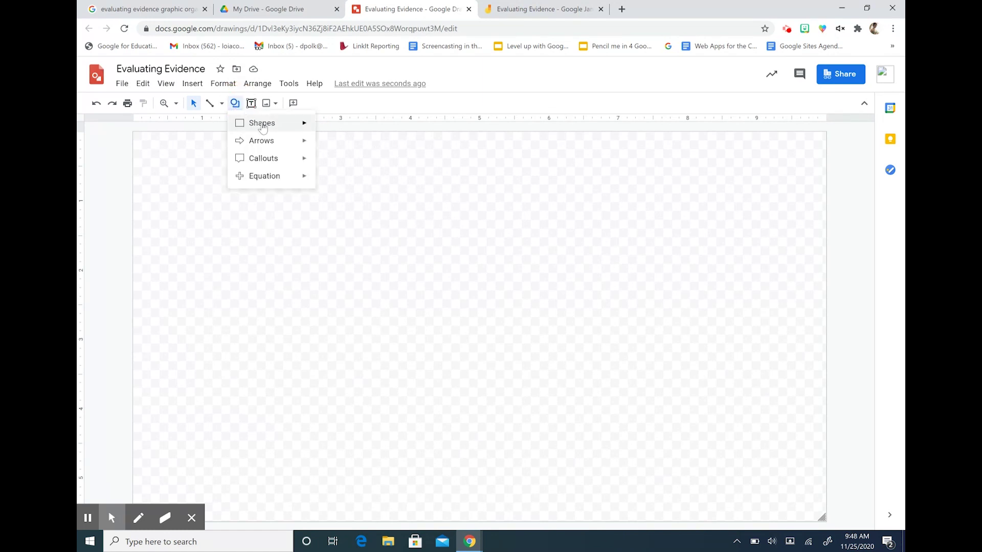
Draw a wide rounded rectangle near the top centre and fill it light cyan
{"action": "mouse_move", "coordinate": [262, 127]}
{"action": "left_click", "coordinate": [337, 127]}
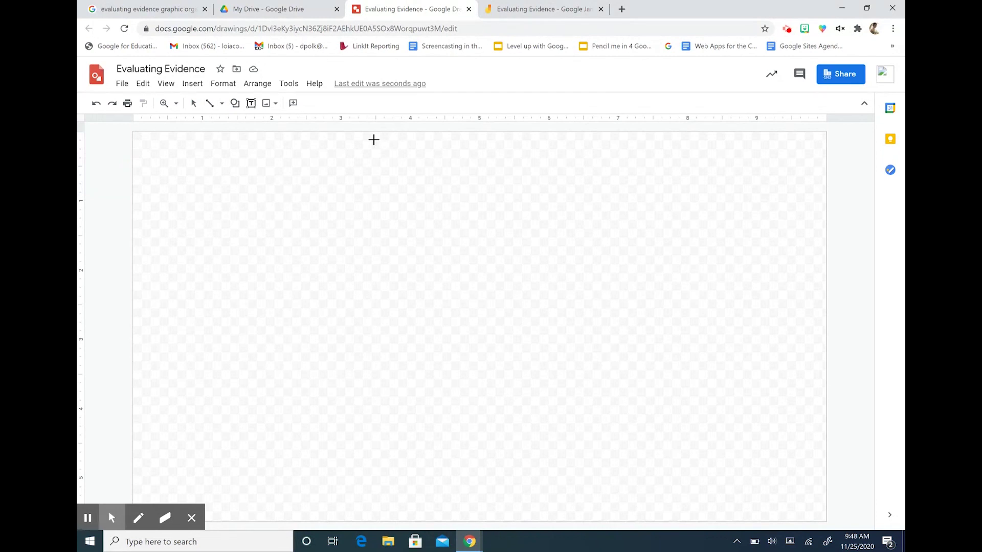
{"action": "left_click_drag", "start_coordinate": [374, 140], "coordinate": [568, 162]}
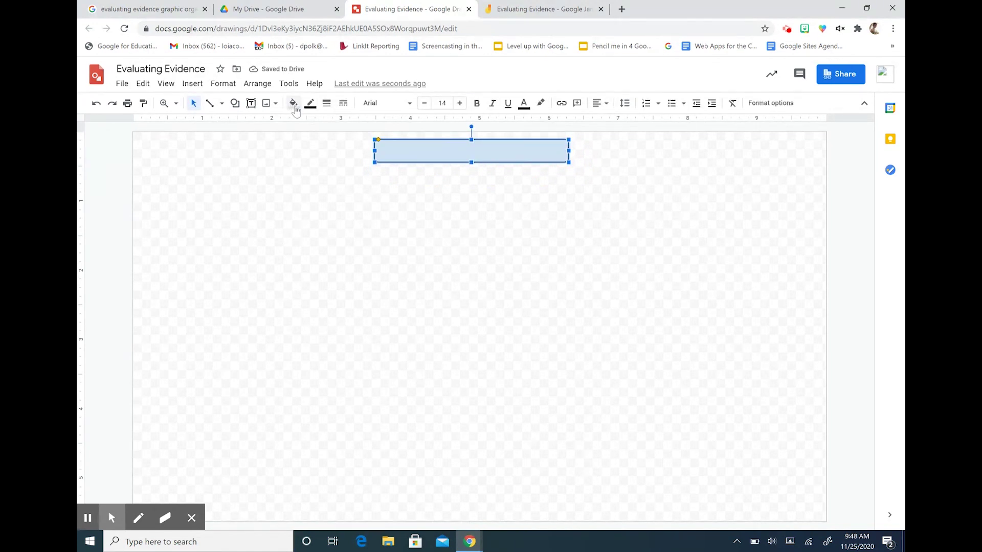
{"action": "left_click", "coordinate": [293, 104]}
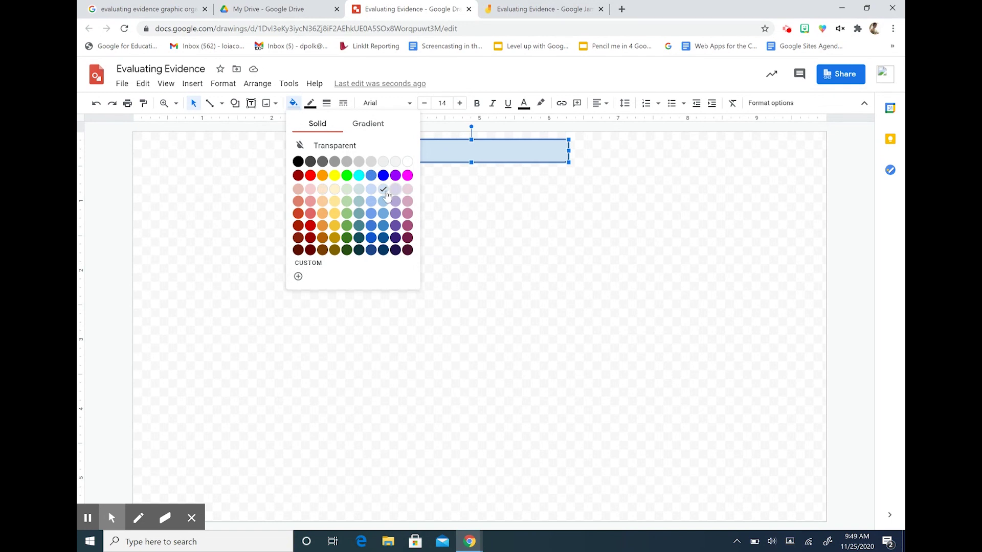
{"action": "left_click", "coordinate": [357, 191]}
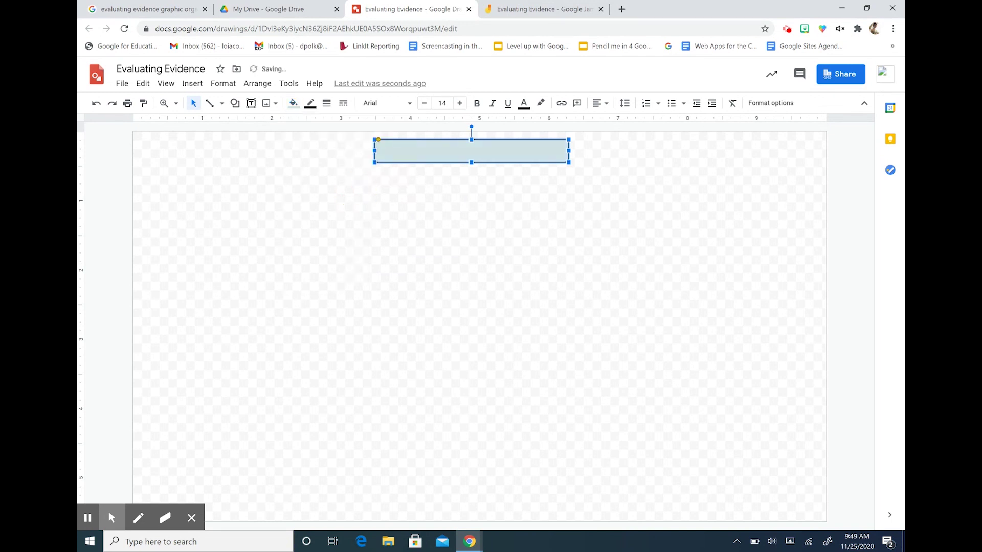
Give the rectangle a 2px border and place the cursor inside it for text
{"action": "left_click", "coordinate": [310, 104]}
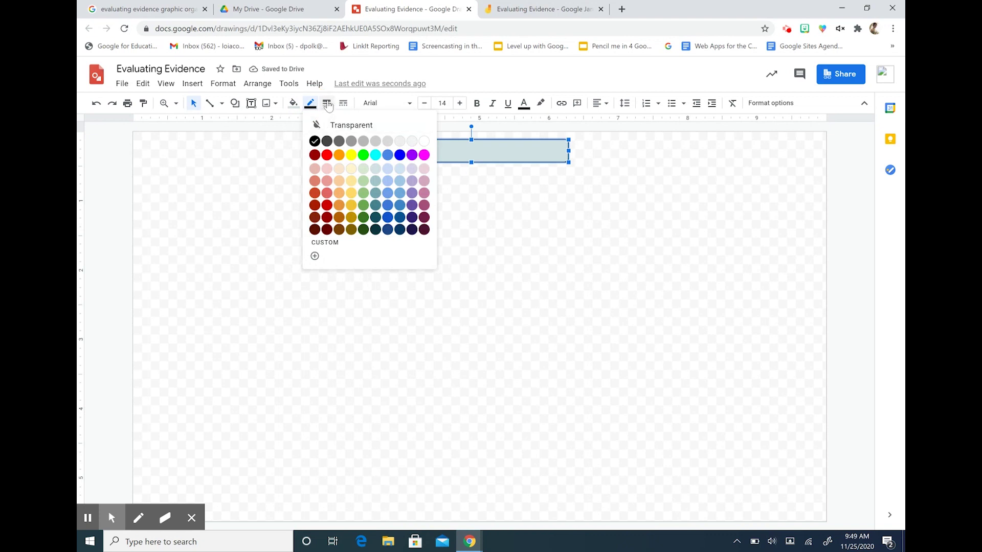
{"action": "left_click", "coordinate": [327, 104]}
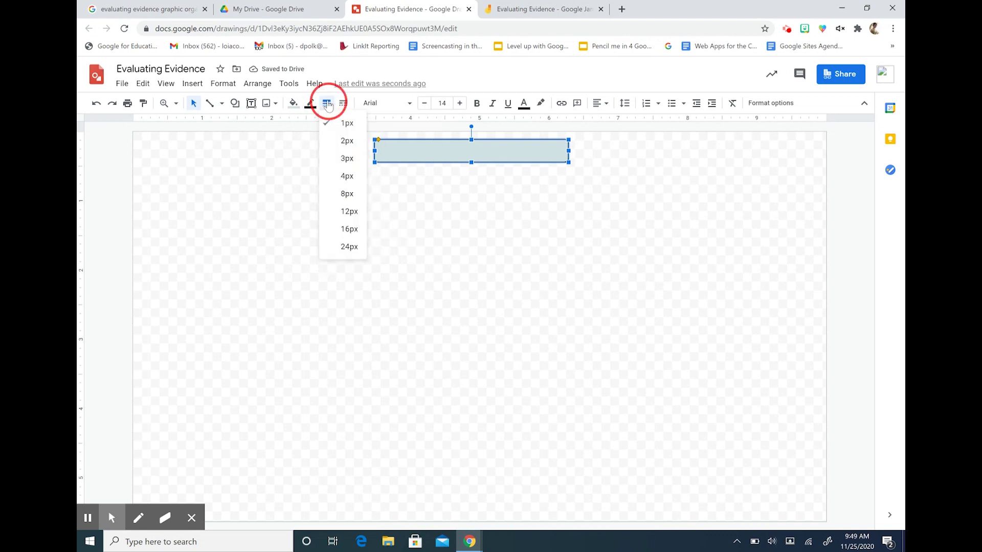
{"action": "left_click", "coordinate": [341, 148]}
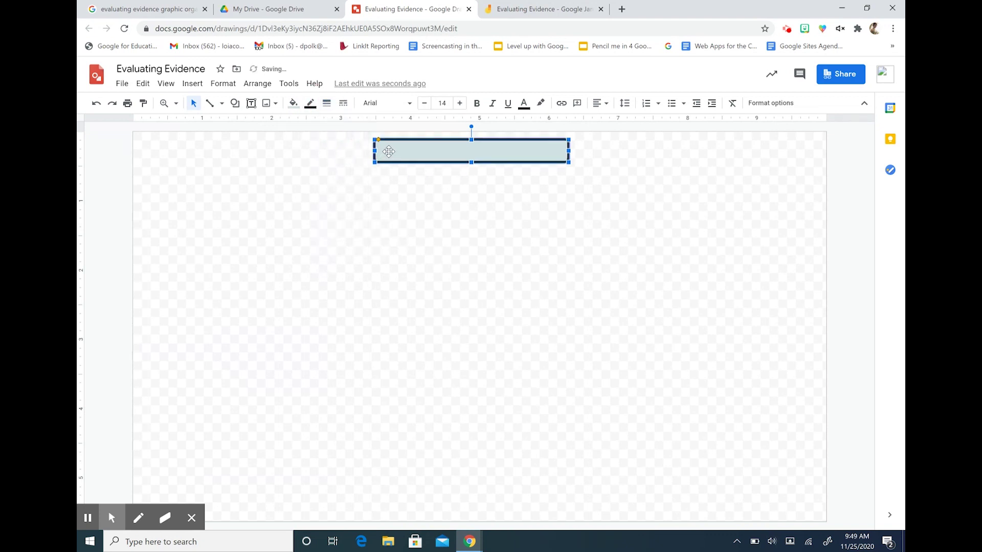
{"action": "left_click", "coordinate": [457, 148]}
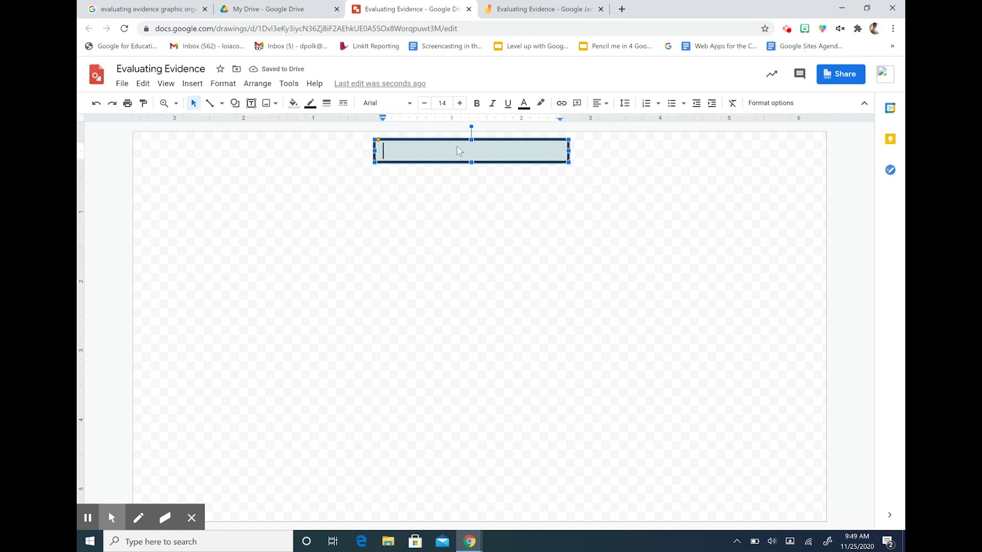
{"action": "left_click", "coordinate": [410, 108]}
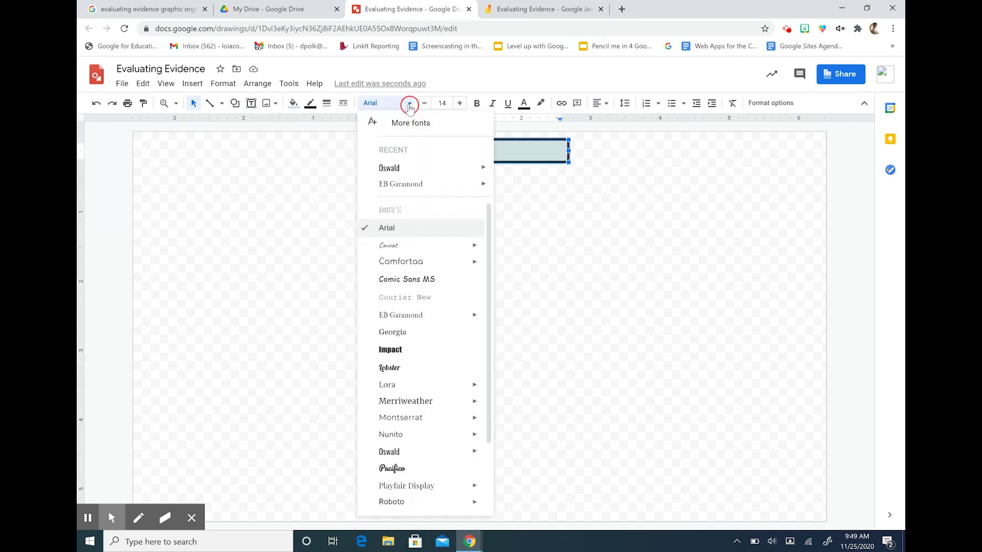
Type 'Evaluating Evidence' in Oswald, centred horizontally and vertically in the box
{"action": "left_click", "coordinate": [387, 170]}
{"action": "left_click", "coordinate": [600, 104]}
{"action": "left_click", "coordinate": [614, 120]}
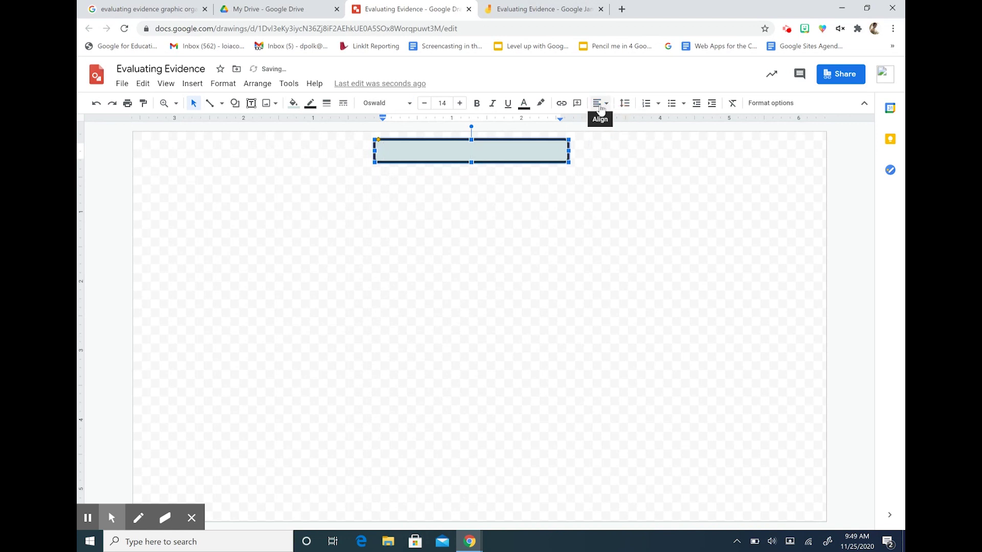
{"action": "left_click", "coordinate": [600, 105]}
{"action": "left_click", "coordinate": [615, 135]}
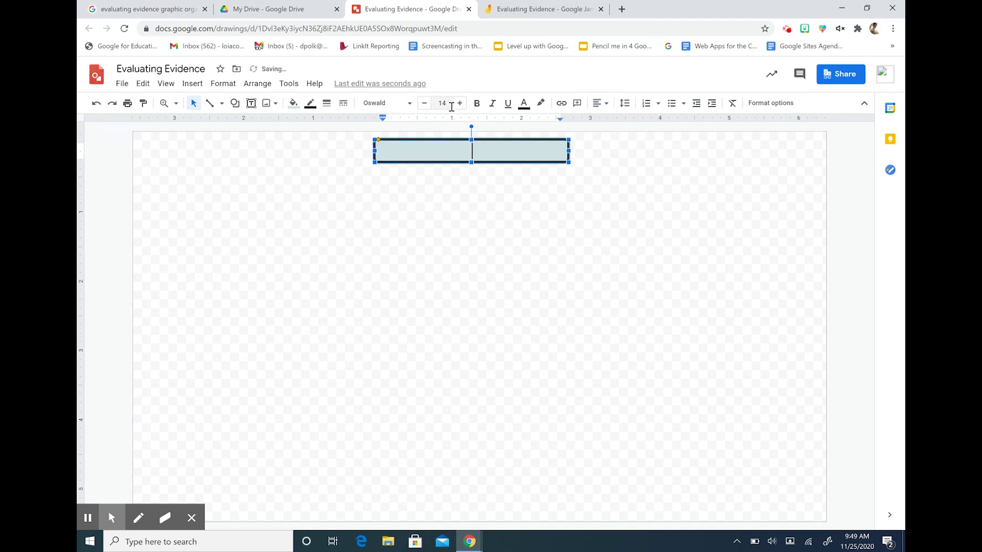
{"action": "type", "text": "Evalua"}
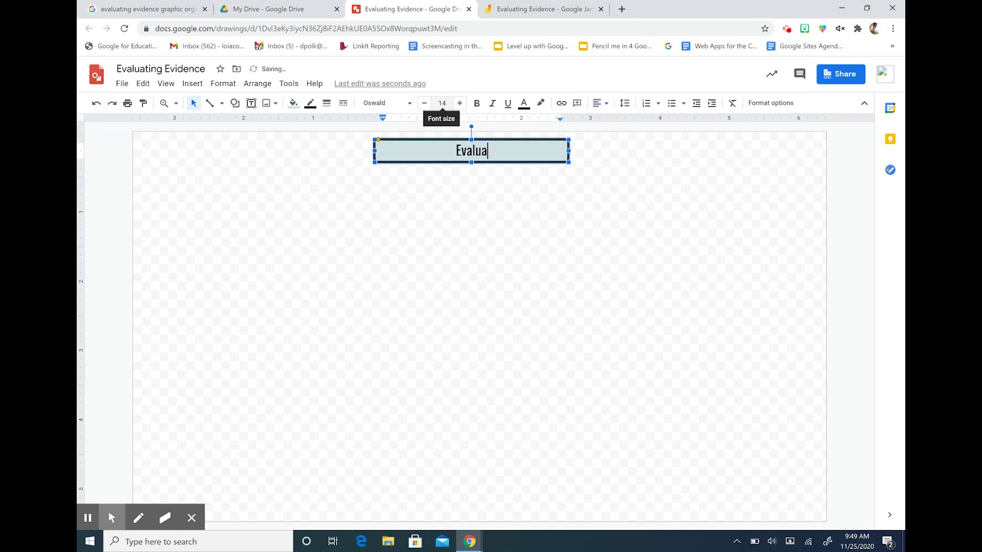
{"action": "type", "text": "ting E"}
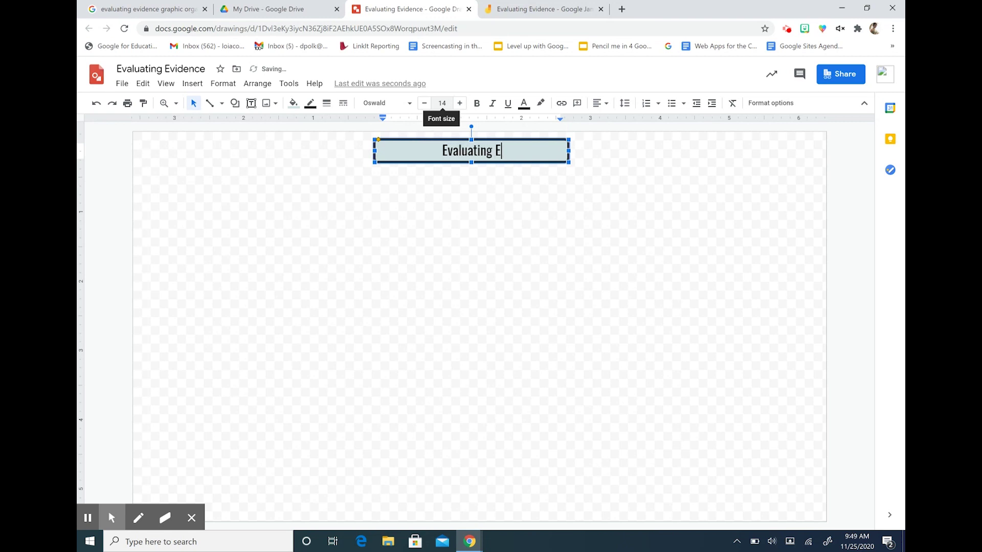
{"action": "type", "text": "vidence"}
{"action": "left_click", "coordinate": [377, 226]}
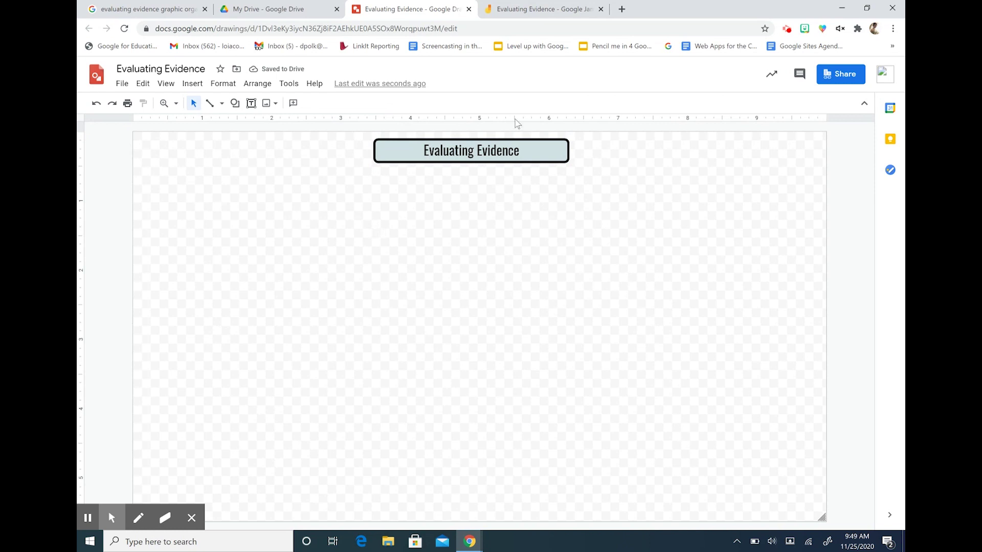
Widen the title box slightly and nudge it toward the top centre
{"action": "left_click", "coordinate": [481, 151]}
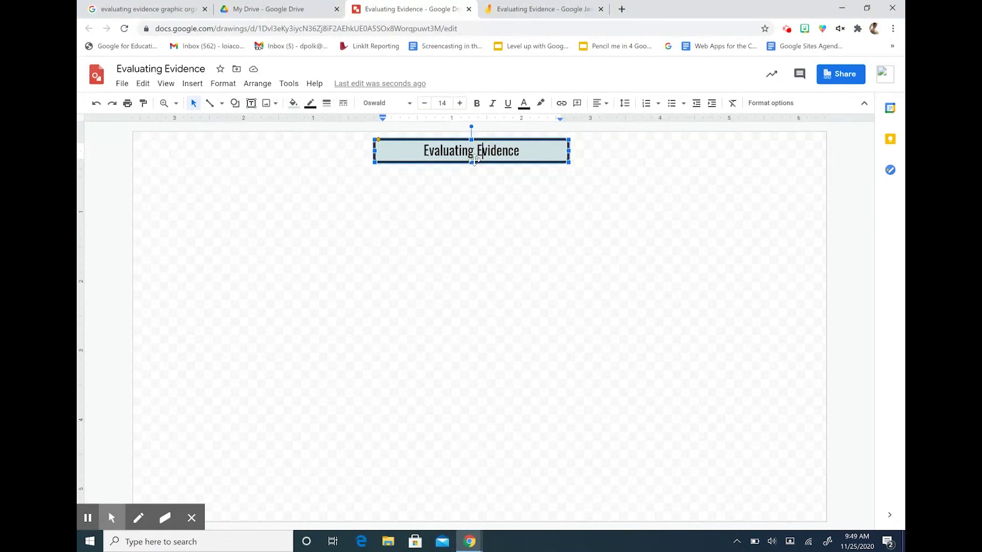
{"action": "left_click_drag", "start_coordinate": [568, 163], "coordinate": [575, 167]}
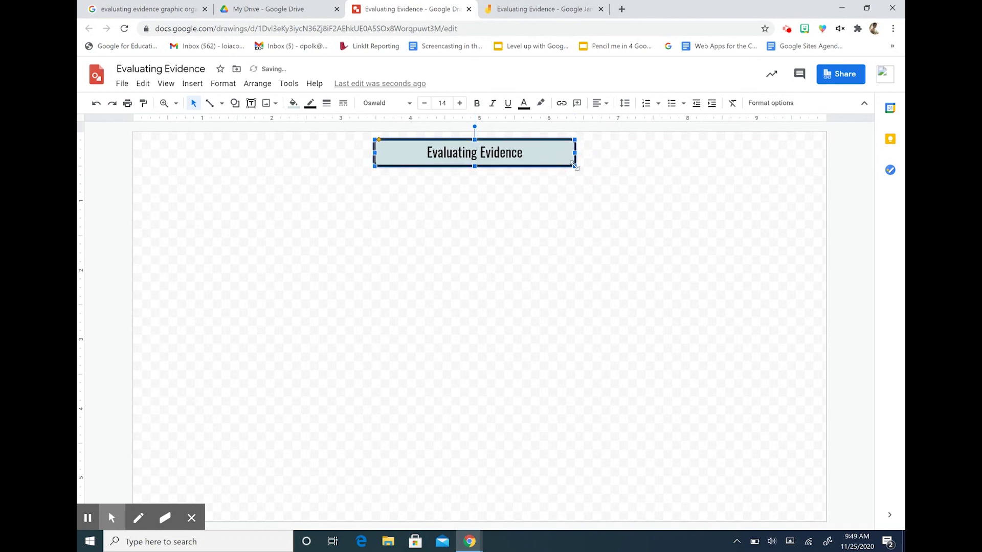
{"action": "left_click", "coordinate": [373, 196]}
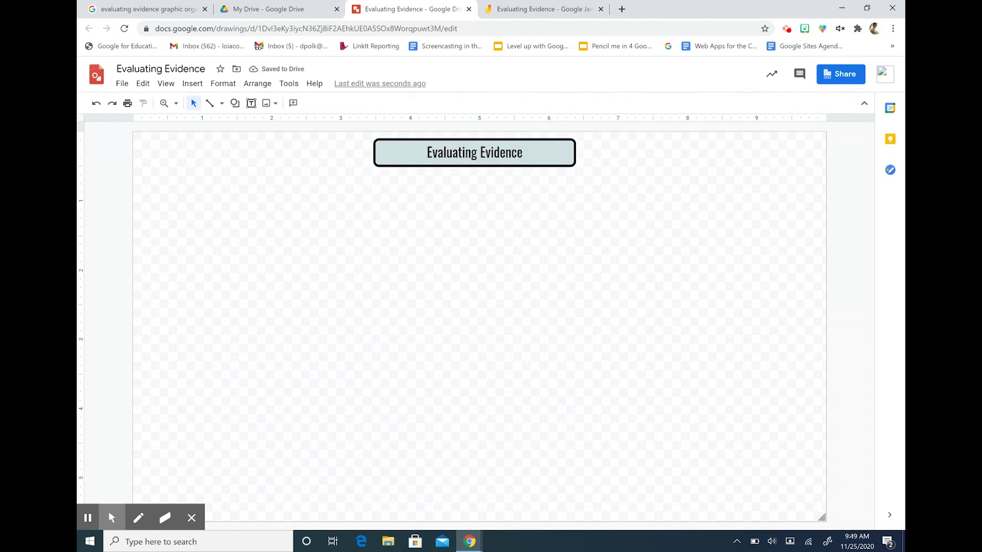
{"action": "mouse_move", "coordinate": [409, 155]}
{"action": "left_mouse_down"}
{"action": "mouse_move", "coordinate": [386, 154]}
{"action": "mouse_move", "coordinate": [412, 156]}
{"action": "left_mouse_up"}
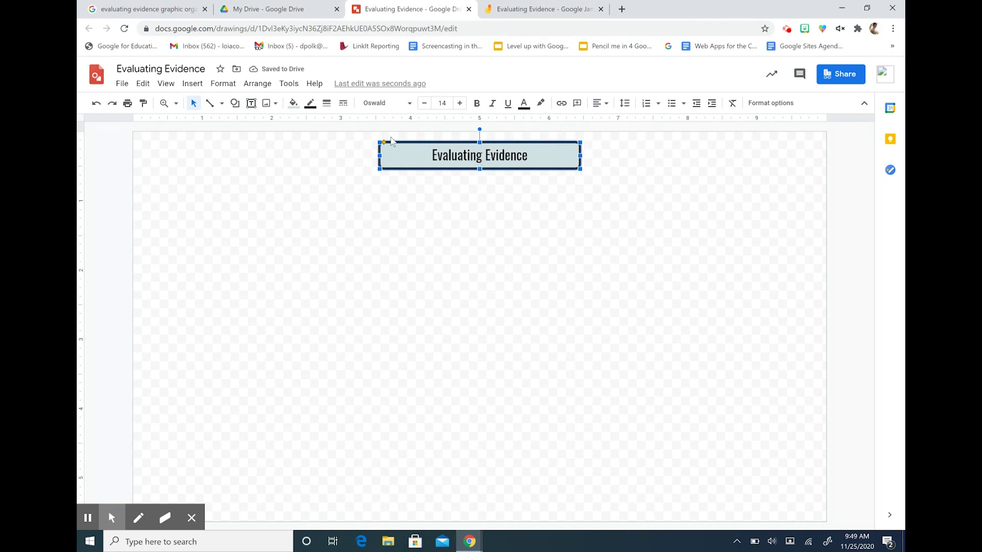
Adjust the title box's position, then centre it horizontally on the page
{"action": "mouse_move", "coordinate": [448, 143]}
{"action": "left_mouse_down"}
{"action": "mouse_move", "coordinate": [429, 145]}
{"action": "mouse_move", "coordinate": [449, 146]}
{"action": "left_mouse_up"}
{"action": "left_click", "coordinate": [512, 157]}
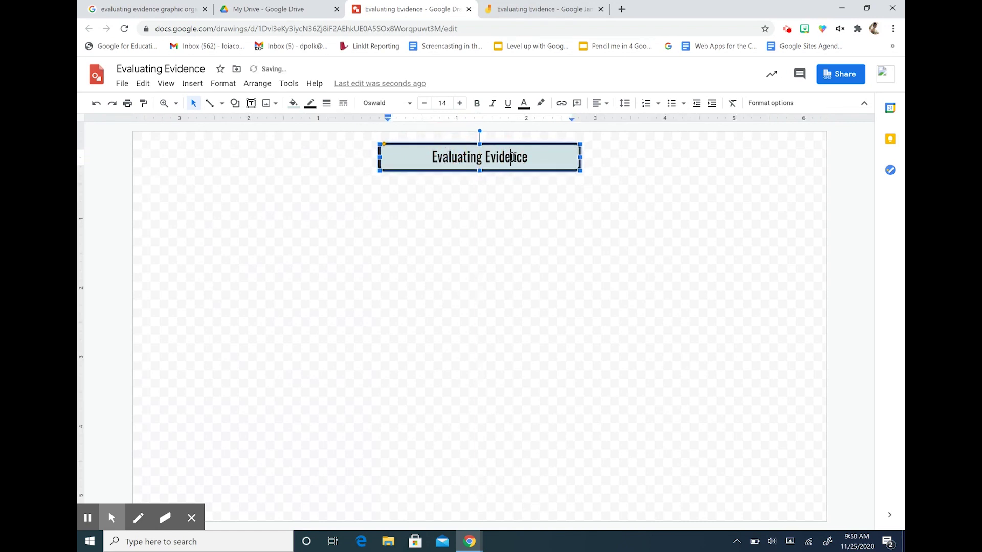
{"action": "right_click", "coordinate": [511, 157]}
{"action": "mouse_move", "coordinate": [586, 377]}
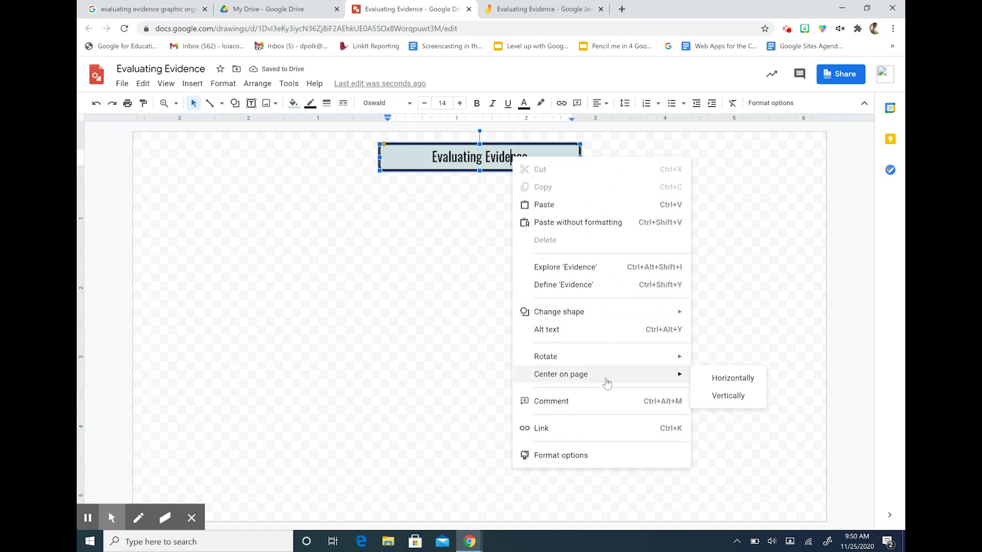
{"action": "left_click", "coordinate": [723, 385]}
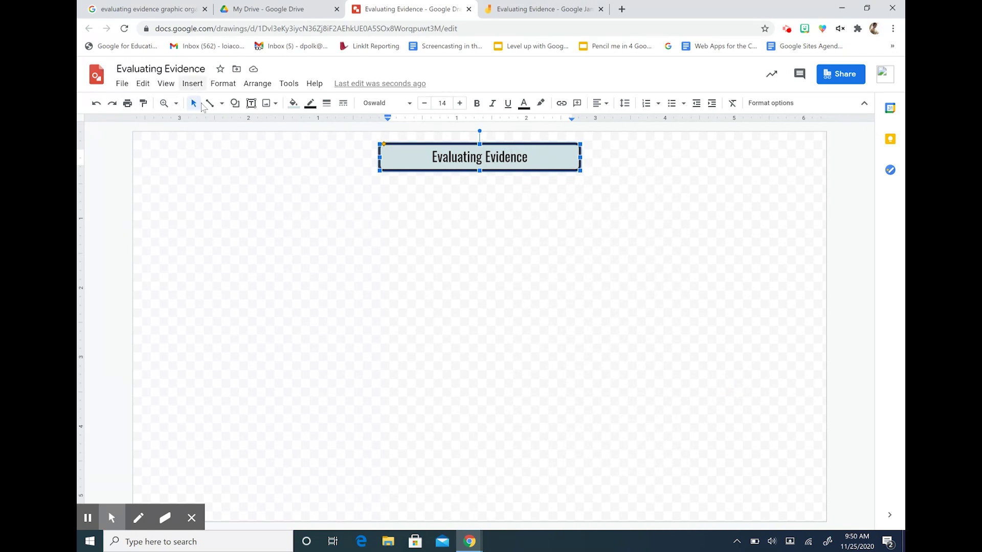
Insert a 2 x 2 table below the title box
{"action": "left_click", "coordinate": [342, 330]}
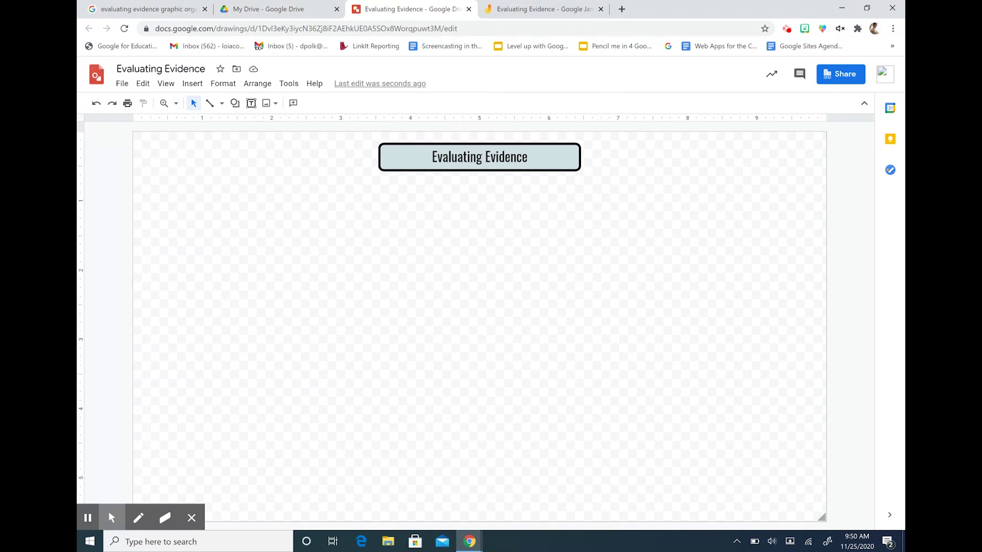
{"action": "left_click", "coordinate": [192, 83]}
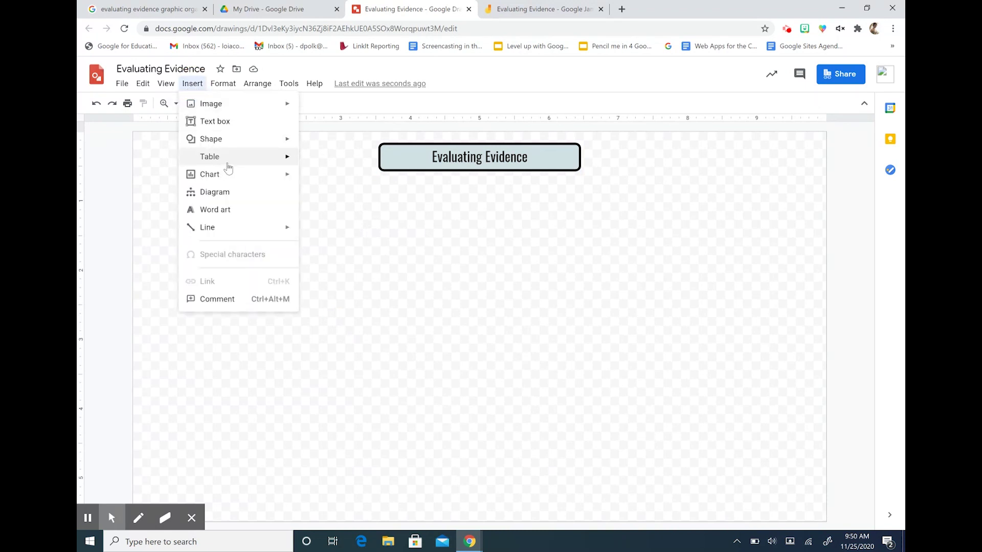
{"action": "mouse_move", "coordinate": [230, 158]}
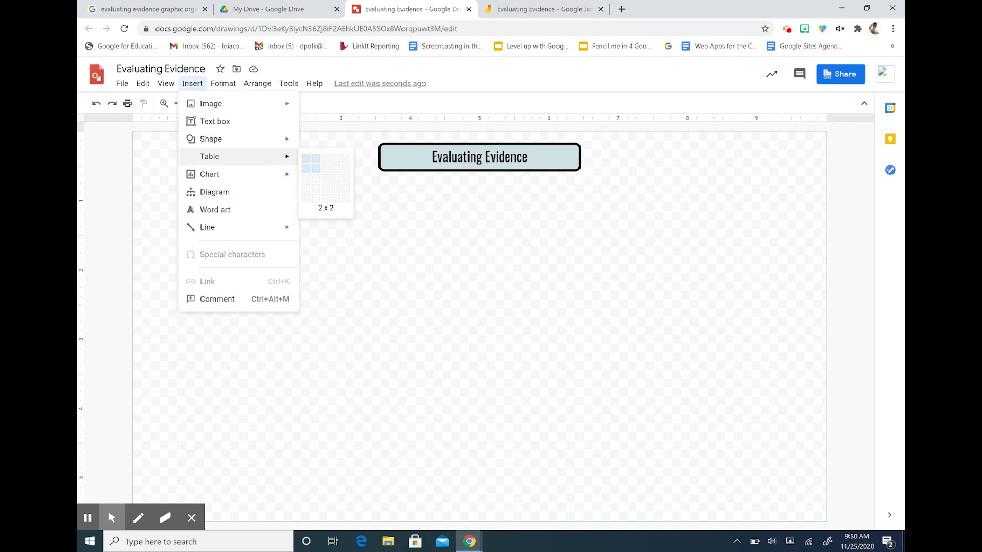
{"action": "left_click", "coordinate": [316, 168]}
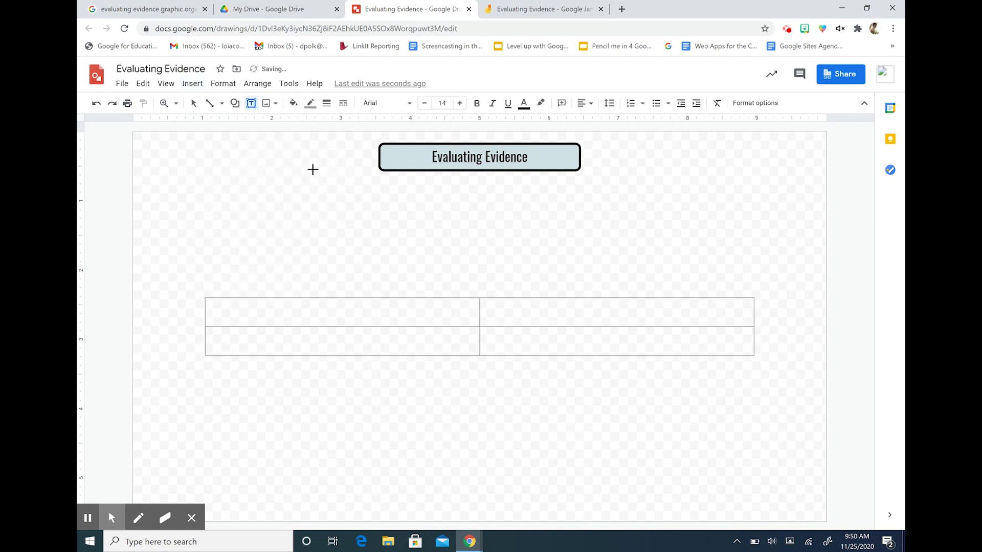
{"action": "left_click", "coordinate": [408, 314]}
Enlarge the table by dragging its corners up-left and down-right
{"action": "left_click", "coordinate": [355, 324]}
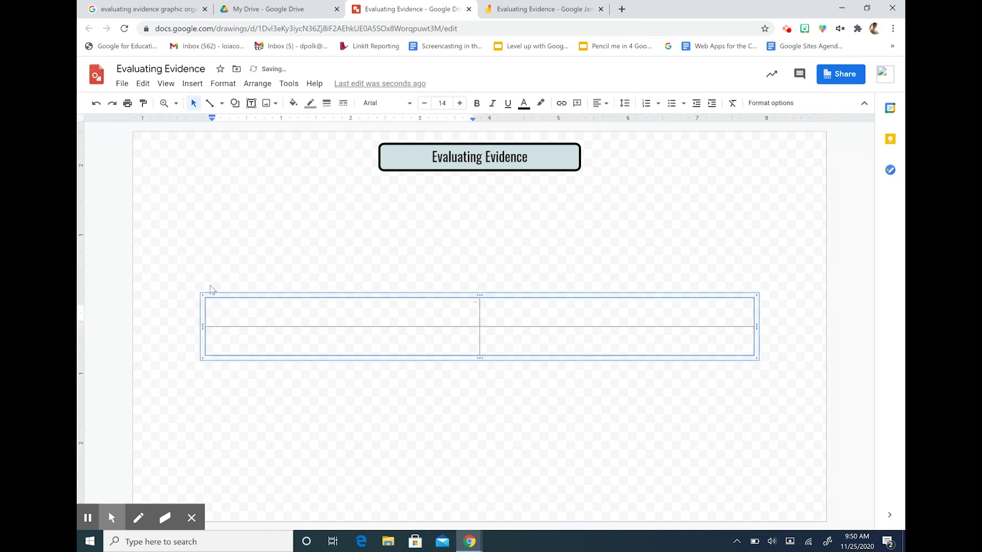
{"action": "left_click_drag", "start_coordinate": [202, 296], "coordinate": [134, 166]}
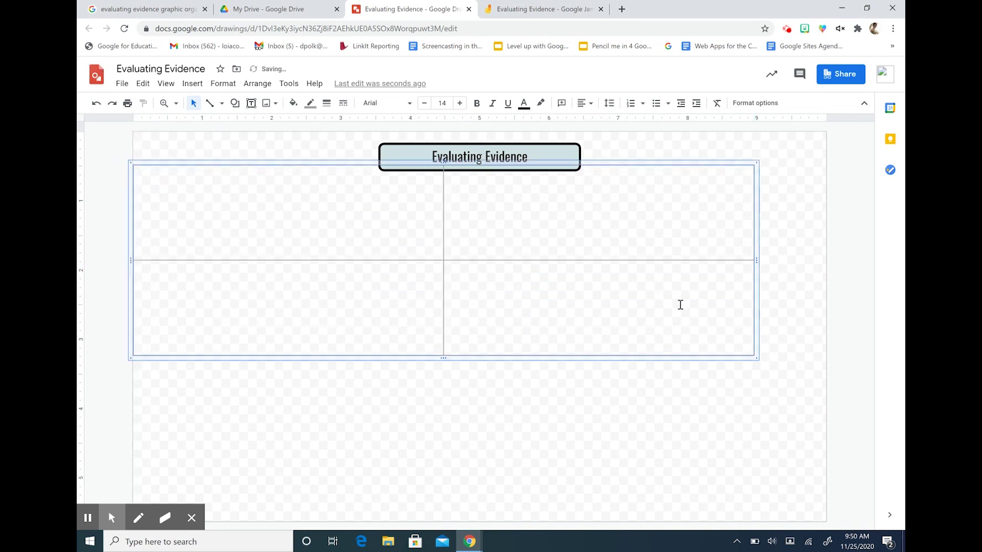
{"action": "left_click_drag", "start_coordinate": [756, 358], "coordinate": [823, 454]}
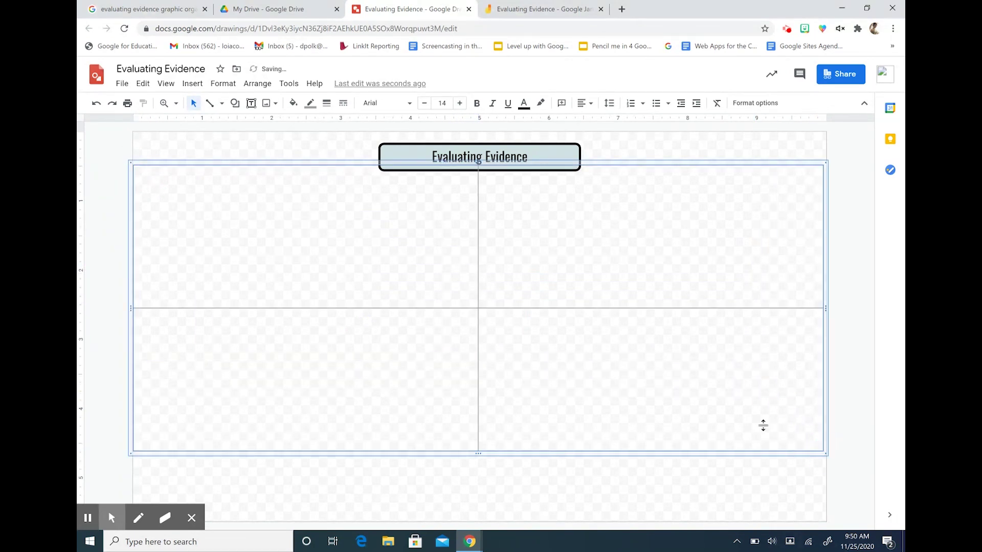
{"action": "left_click_drag", "start_coordinate": [446, 305], "coordinate": [447, 328]}
{"action": "left_click", "coordinate": [200, 149]}
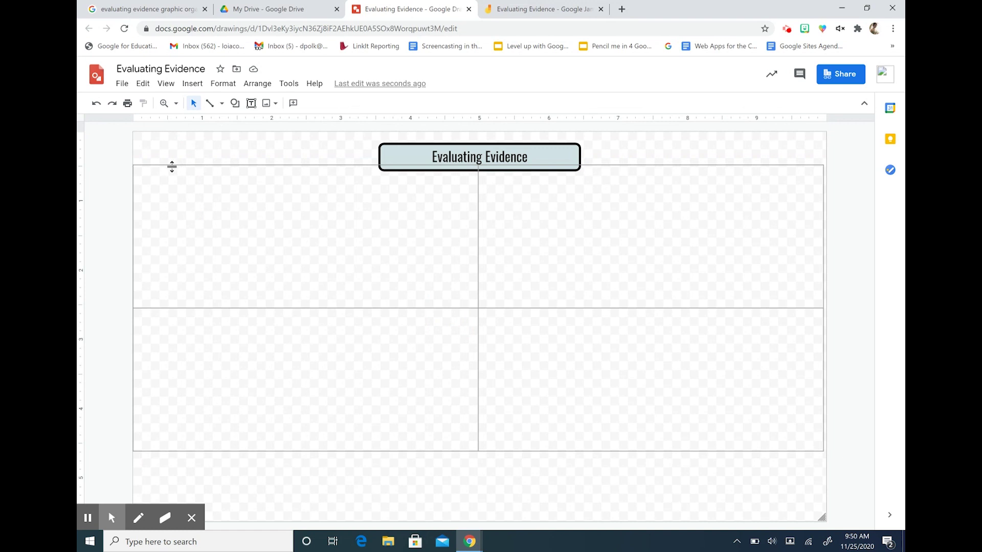
Move the table under the title, stretch it toward the page bottom and align its left edge
{"action": "left_click", "coordinate": [616, 331]}
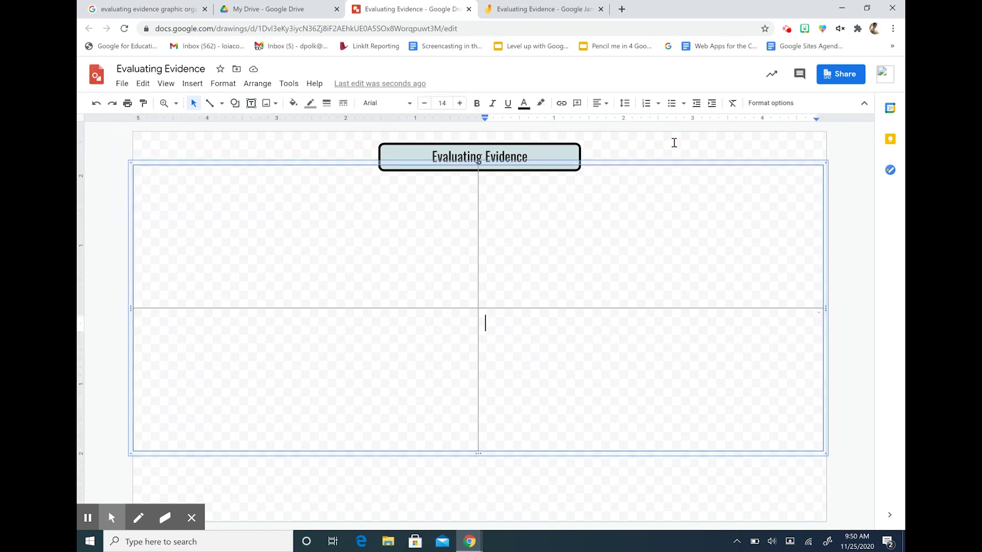
{"action": "mouse_move", "coordinate": [718, 163]}
{"action": "left_mouse_down"}
{"action": "mouse_move", "coordinate": [721, 183]}
{"action": "mouse_move", "coordinate": [704, 160]}
{"action": "mouse_move", "coordinate": [707, 171]}
{"action": "left_mouse_up"}
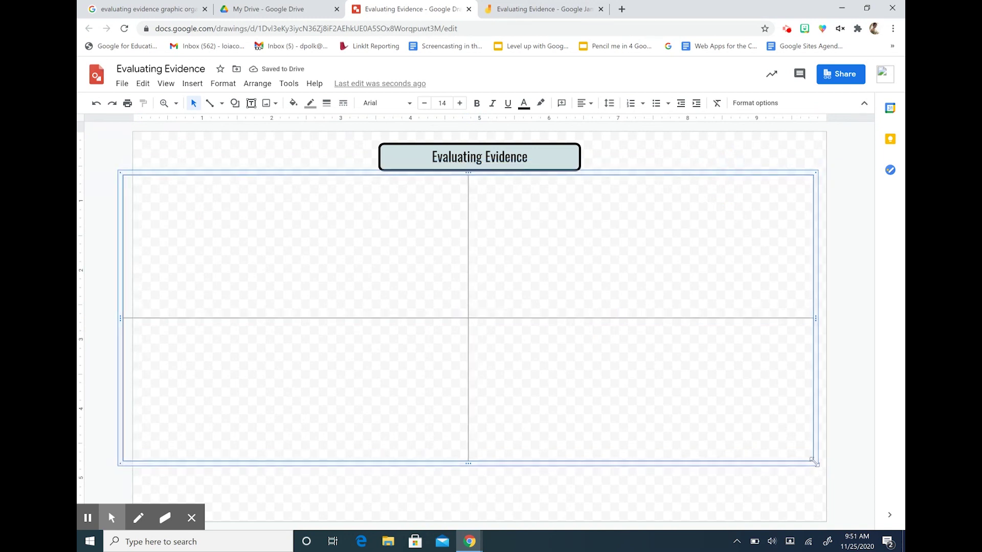
{"action": "left_click_drag", "start_coordinate": [815, 464], "coordinate": [824, 519]}
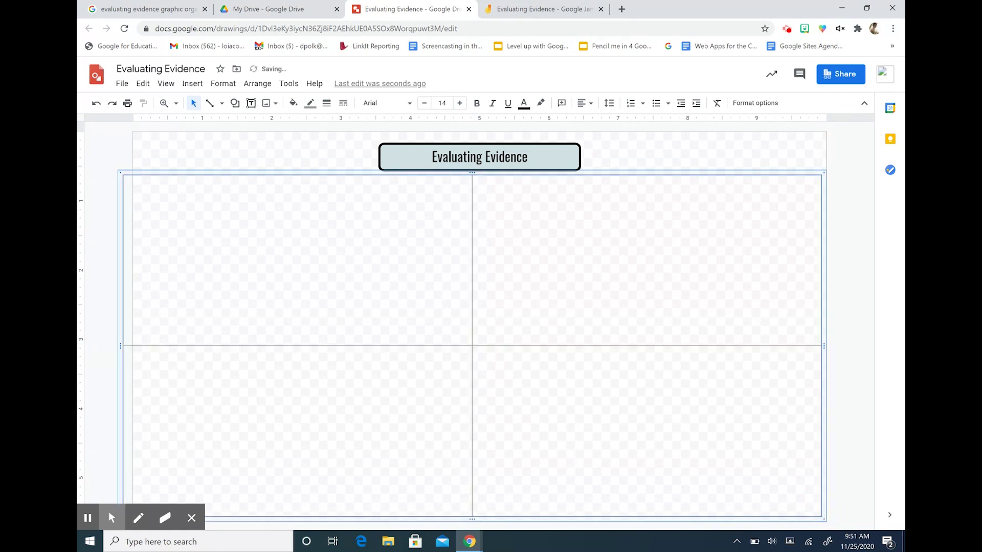
{"action": "mouse_move", "coordinate": [120, 347]}
{"action": "left_mouse_down"}
{"action": "mouse_move", "coordinate": [142, 355]}
{"action": "mouse_move", "coordinate": [136, 351]}
{"action": "left_mouse_up"}
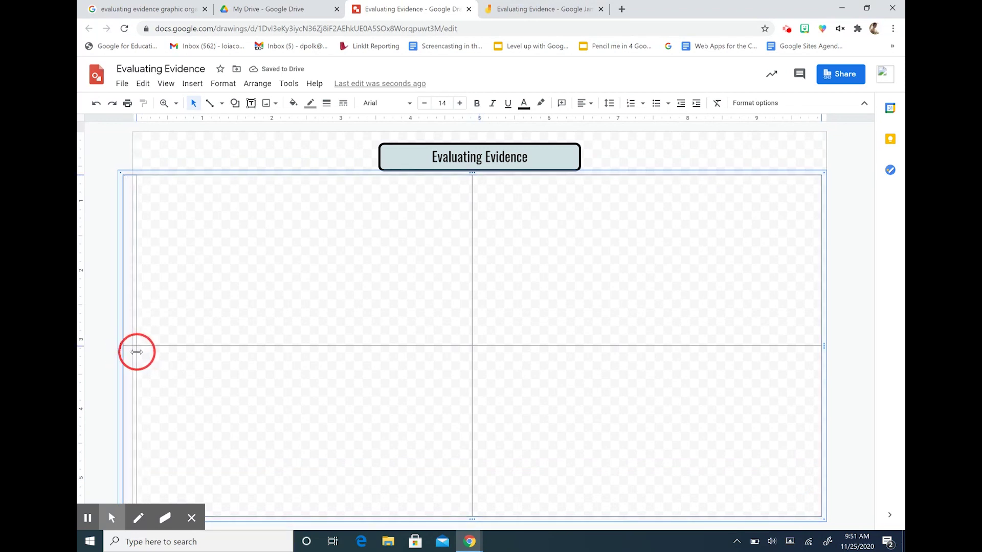
{"action": "left_click", "coordinate": [225, 148]}
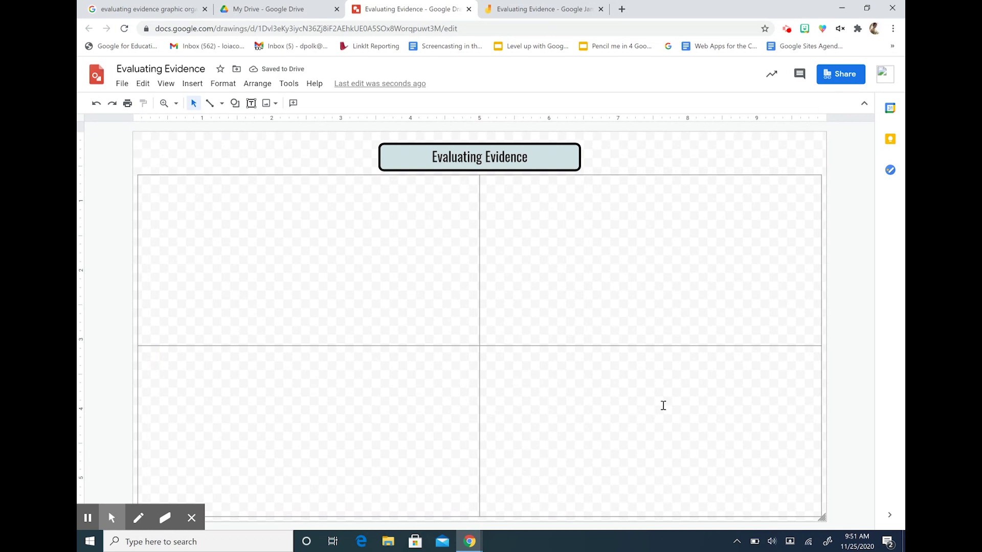
Give all four table cells black, dash-dot, 3px borders
{"action": "left_click_drag", "start_coordinate": [435, 255], "coordinate": [498, 298]}
{"action": "left_click_drag", "start_coordinate": [488, 356], "coordinate": [487, 353]}
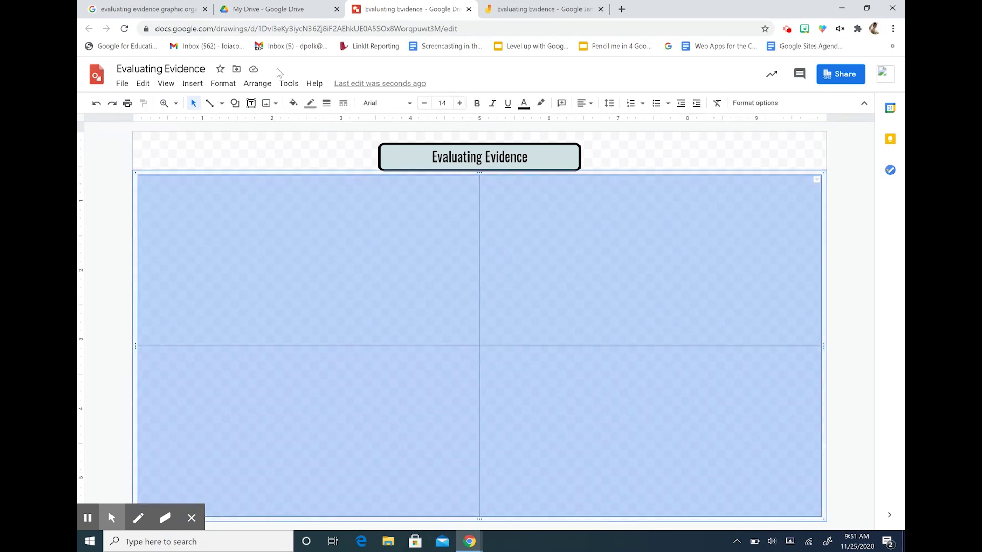
{"action": "left_click", "coordinate": [311, 103]}
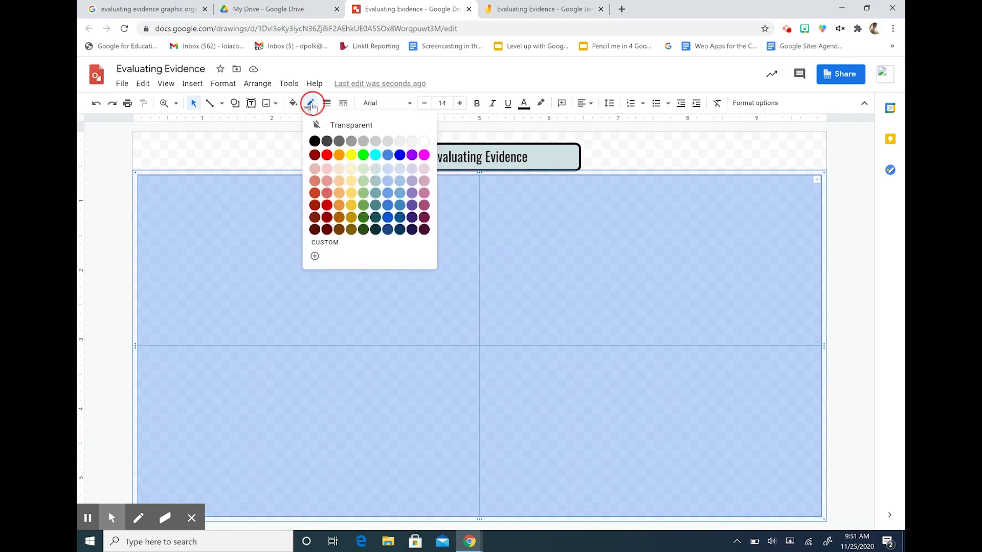
{"action": "left_click", "coordinate": [314, 141]}
{"action": "left_click", "coordinate": [343, 104]}
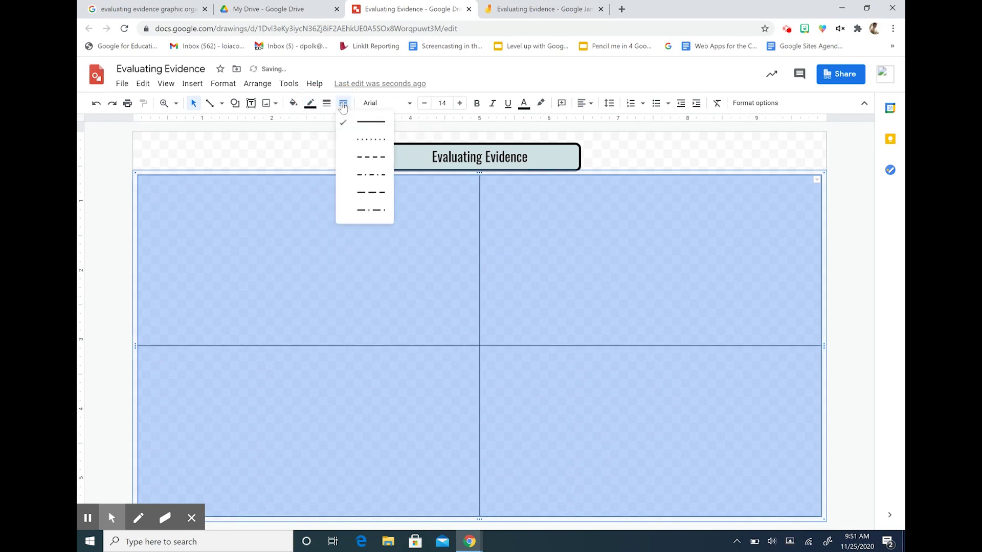
{"action": "left_click", "coordinate": [362, 217]}
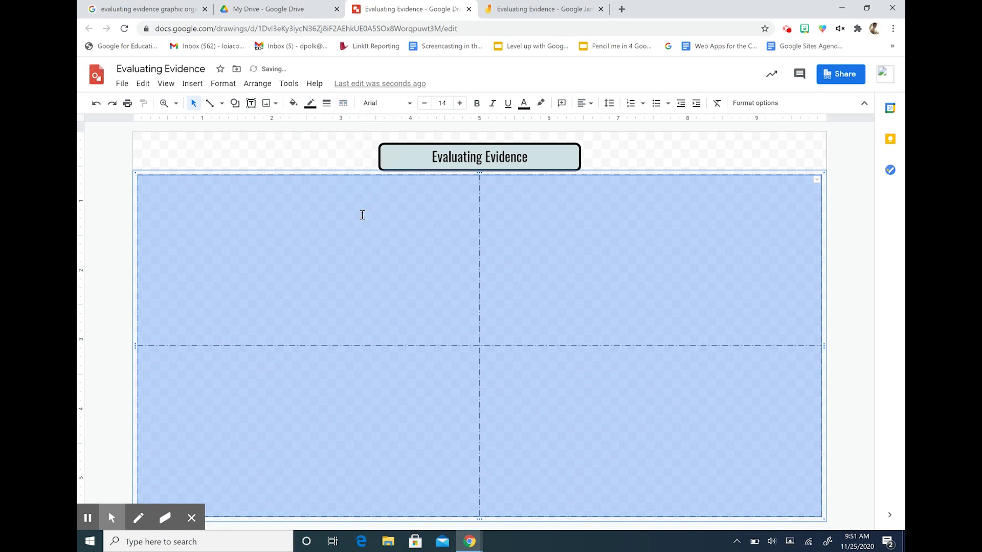
{"action": "left_click", "coordinate": [326, 103]}
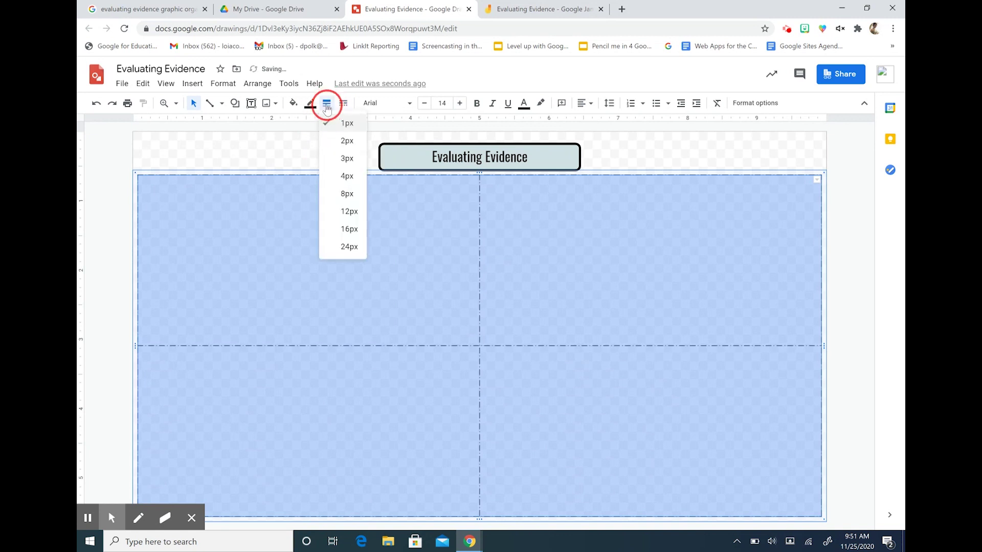
{"action": "left_click", "coordinate": [338, 159]}
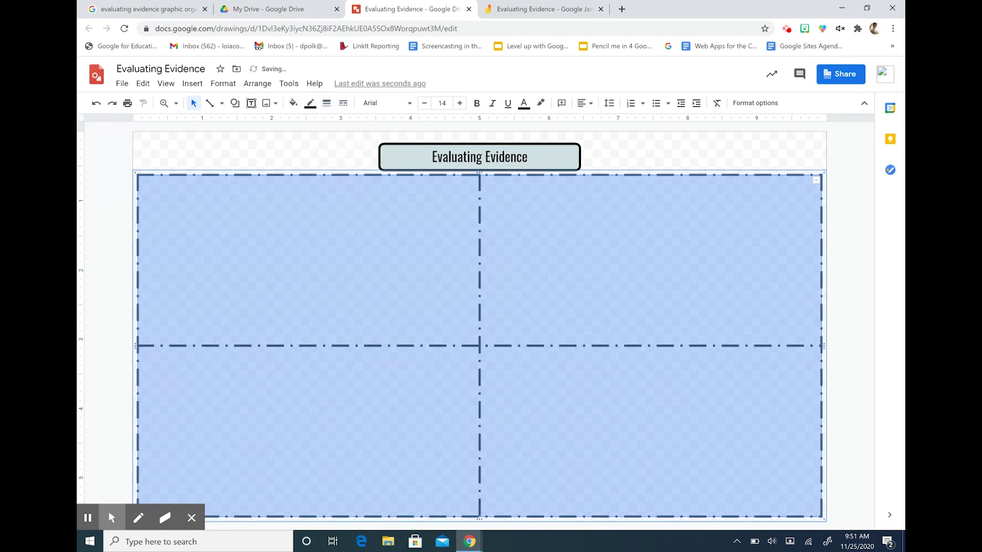
{"action": "left_click", "coordinate": [645, 296]}
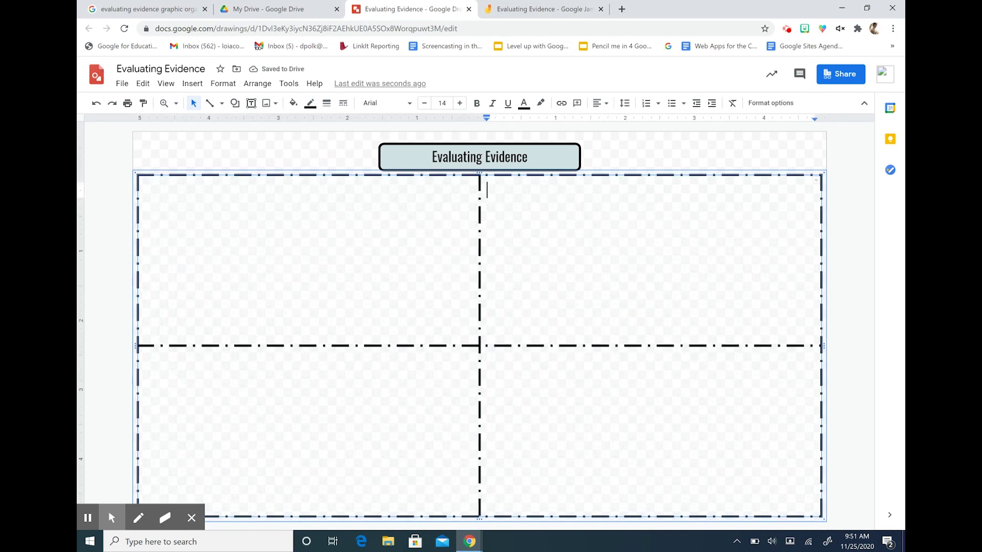
{"action": "left_click", "coordinate": [319, 306]}
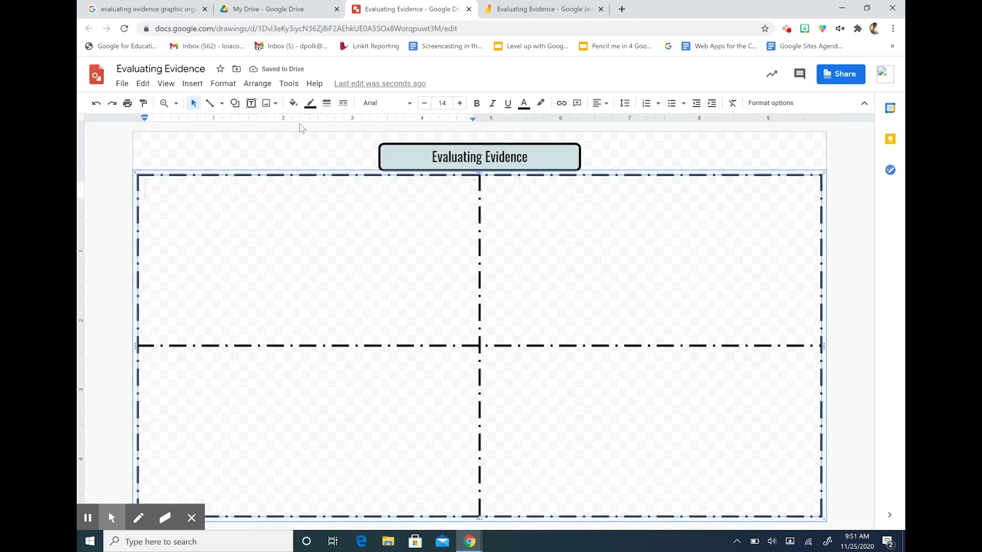
Fill the top-left cell light orange and the top-right cell light purple
{"action": "double_click", "coordinate": [220, 199]}
{"action": "left_click", "coordinate": [294, 103]}
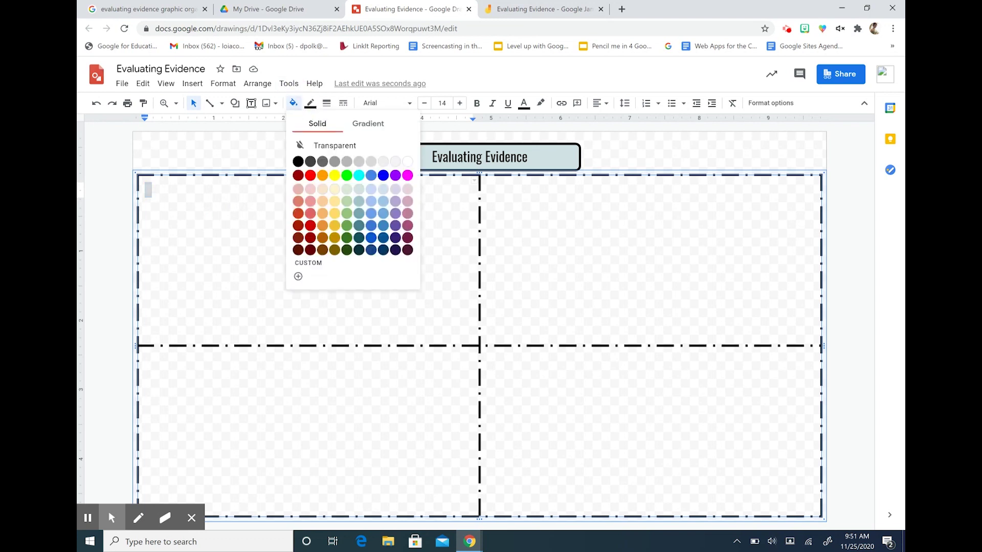
{"action": "left_click", "coordinate": [323, 191]}
{"action": "left_click", "coordinate": [554, 254]}
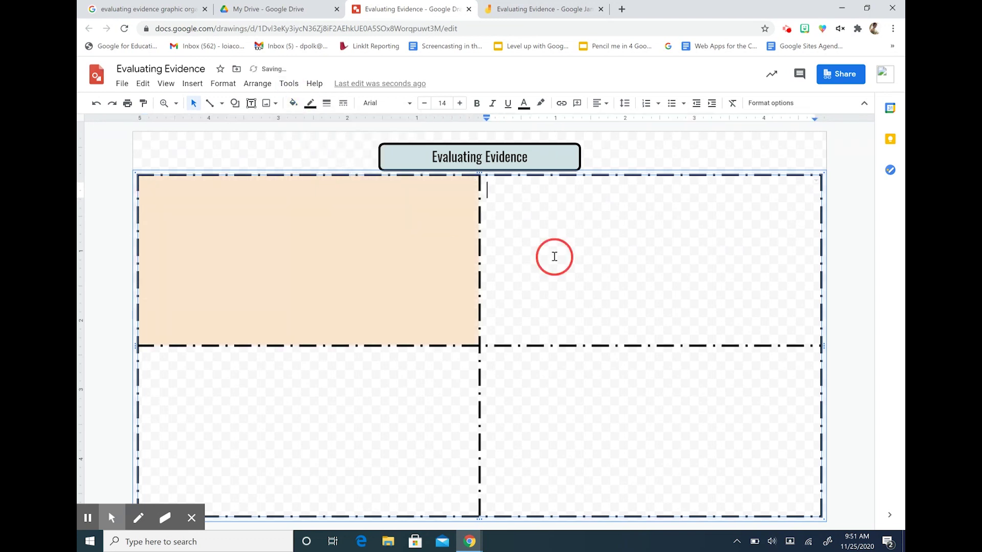
{"action": "left_click", "coordinate": [294, 104]}
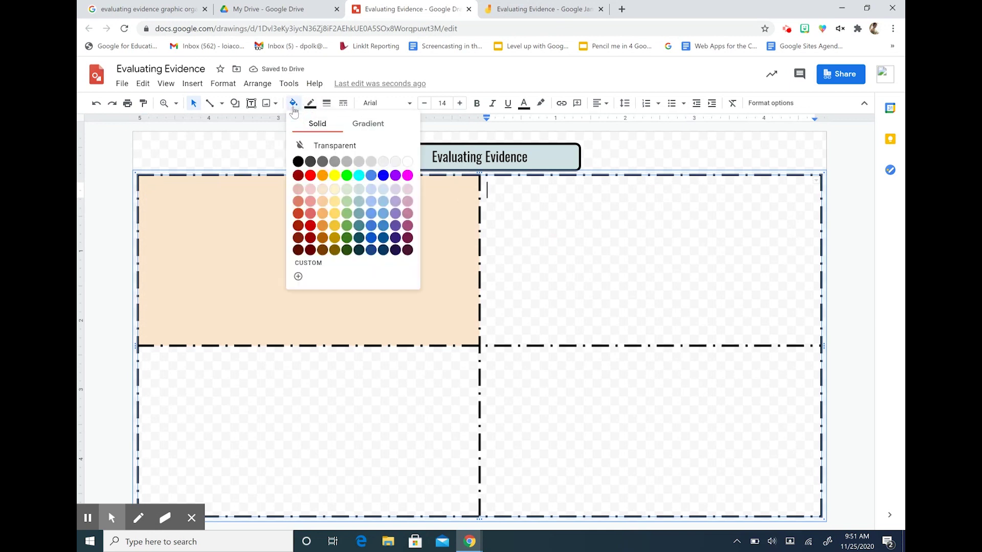
{"action": "left_click", "coordinate": [396, 190]}
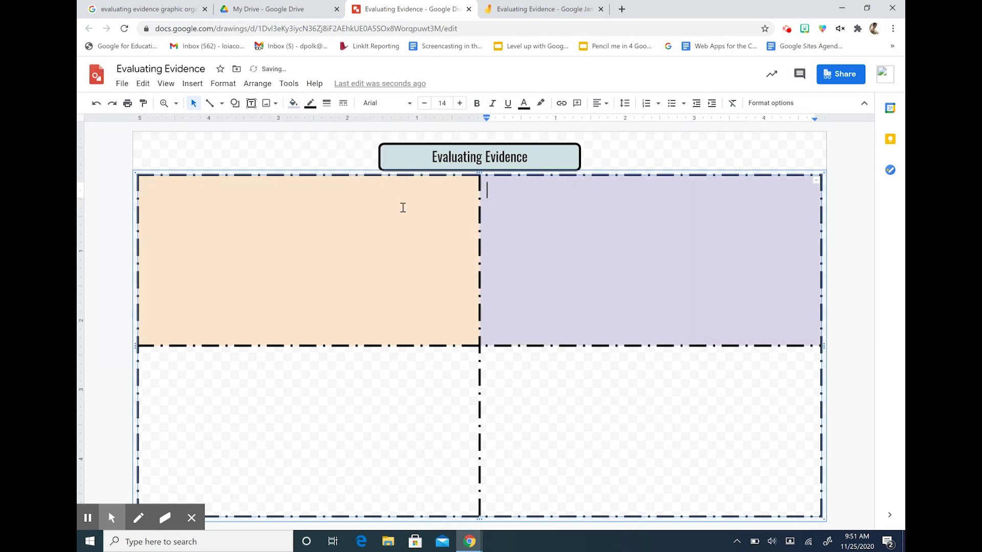
Fill the bottom-left cell light green and the bottom-right cell light blue
{"action": "left_click", "coordinate": [328, 380]}
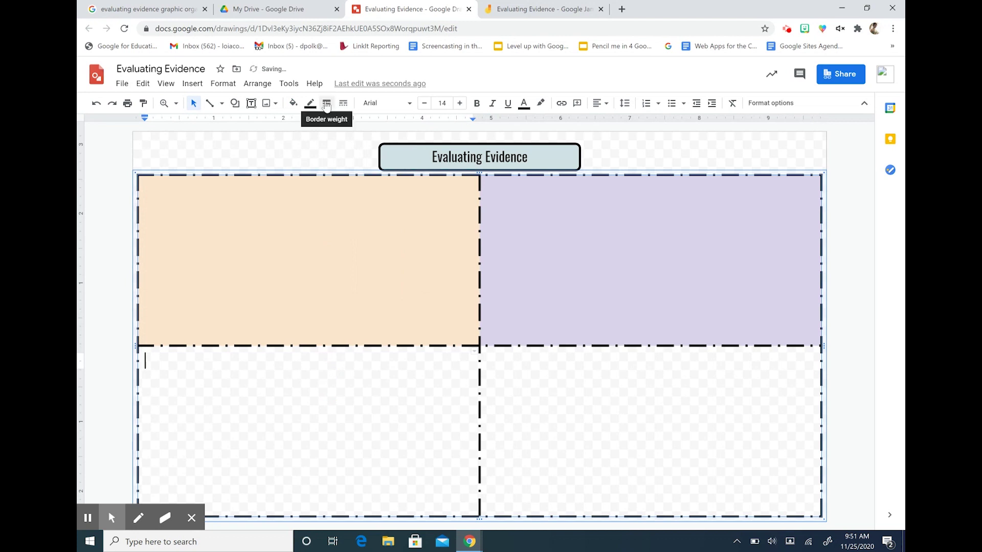
{"action": "left_click", "coordinate": [294, 103]}
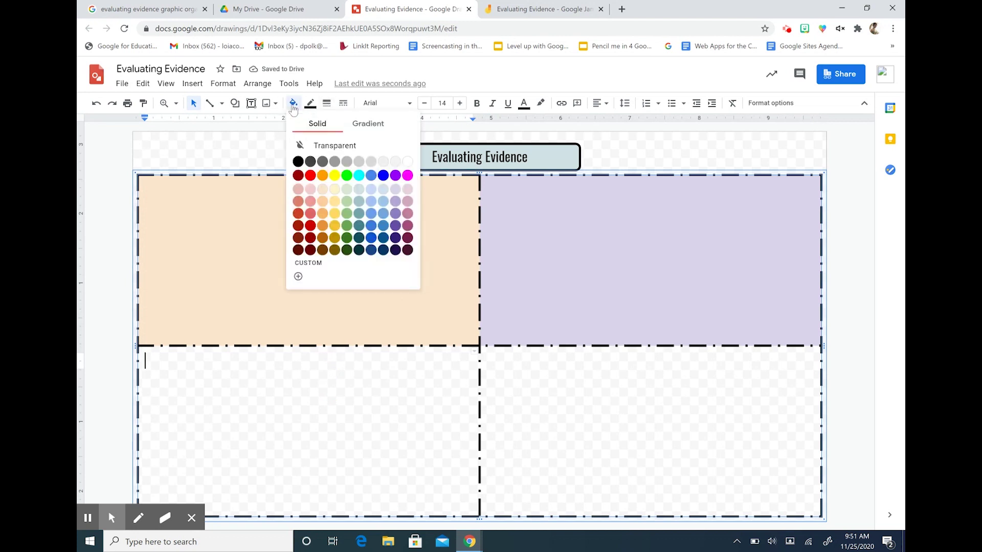
{"action": "left_click", "coordinate": [347, 189]}
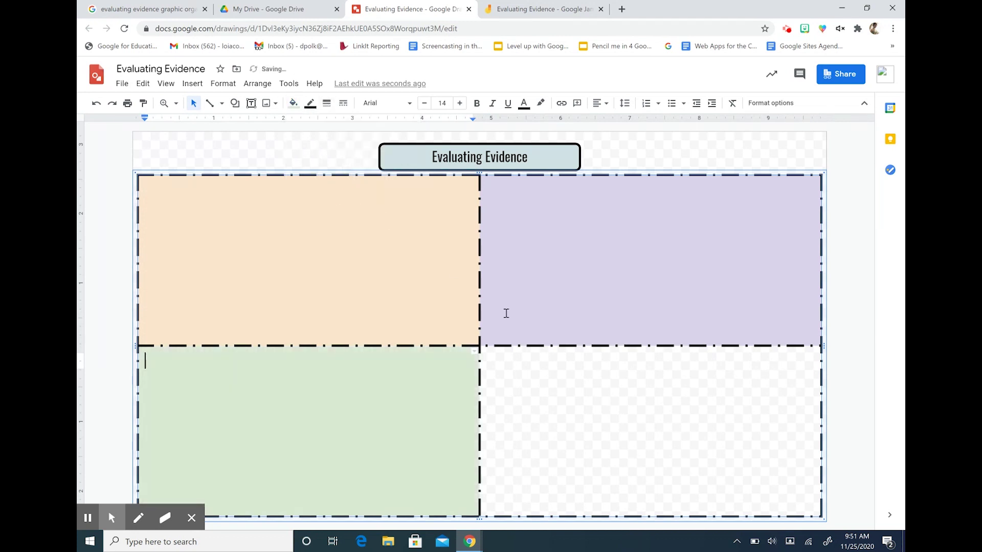
{"action": "left_click", "coordinate": [576, 409]}
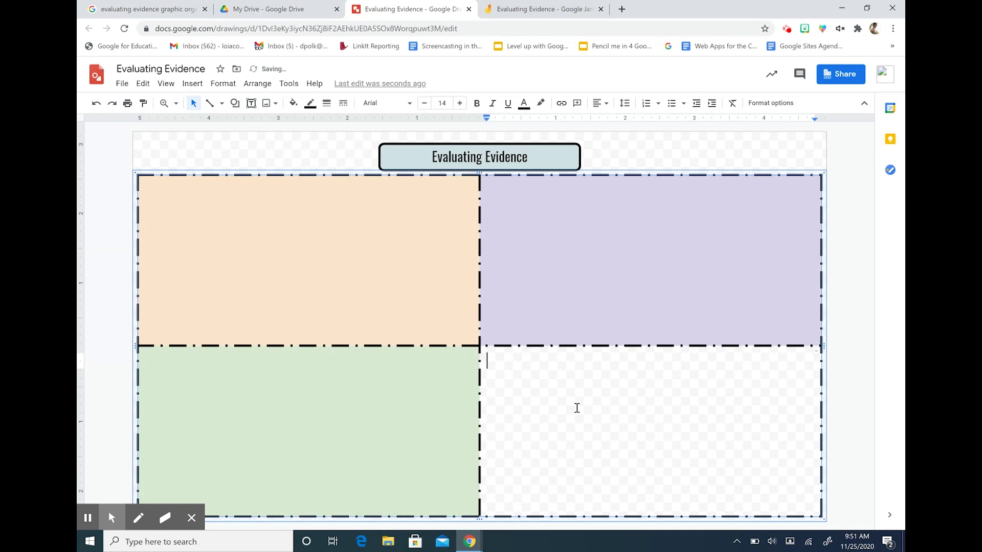
{"action": "left_click", "coordinate": [294, 104]}
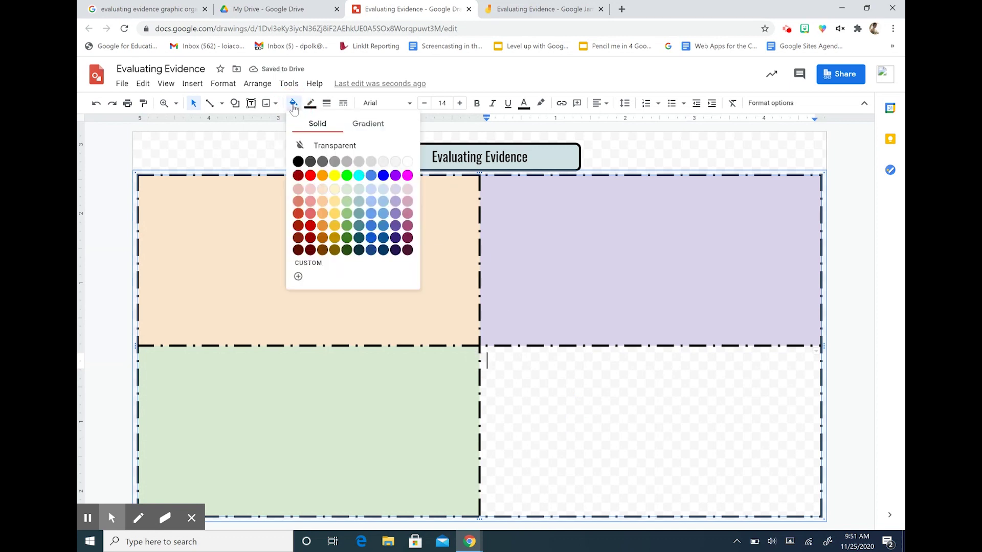
{"action": "left_click", "coordinate": [371, 190]}
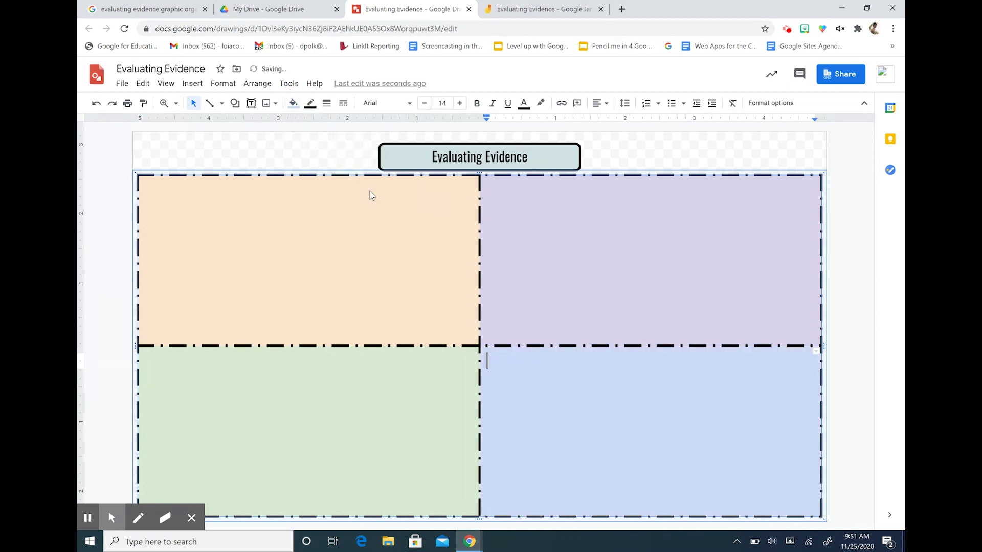
{"action": "left_click", "coordinate": [665, 479]}
Add a 'Claim #1' text box in the peach cell's top-left corner, sized to its text
{"action": "left_click", "coordinate": [252, 103]}
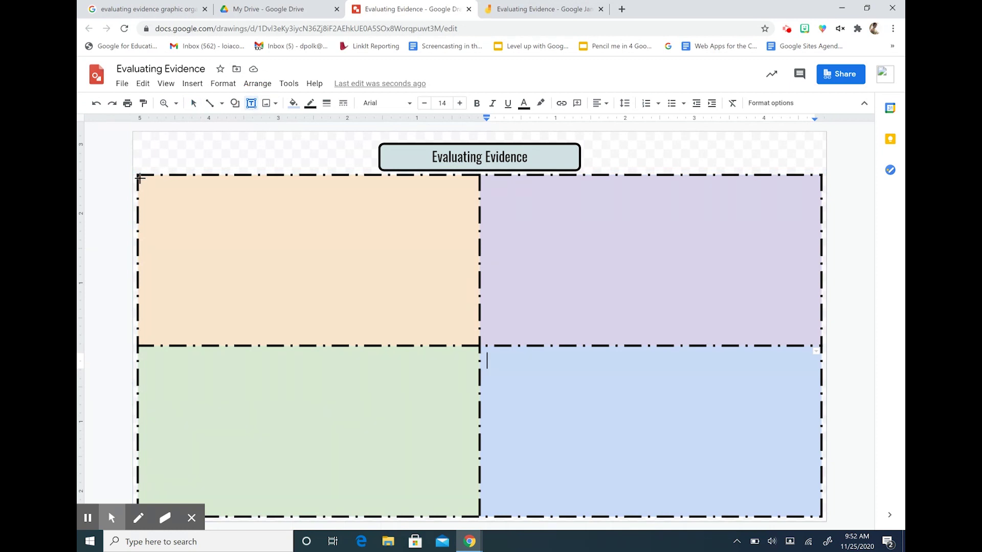
{"action": "left_click_drag", "start_coordinate": [140, 176], "coordinate": [245, 207]}
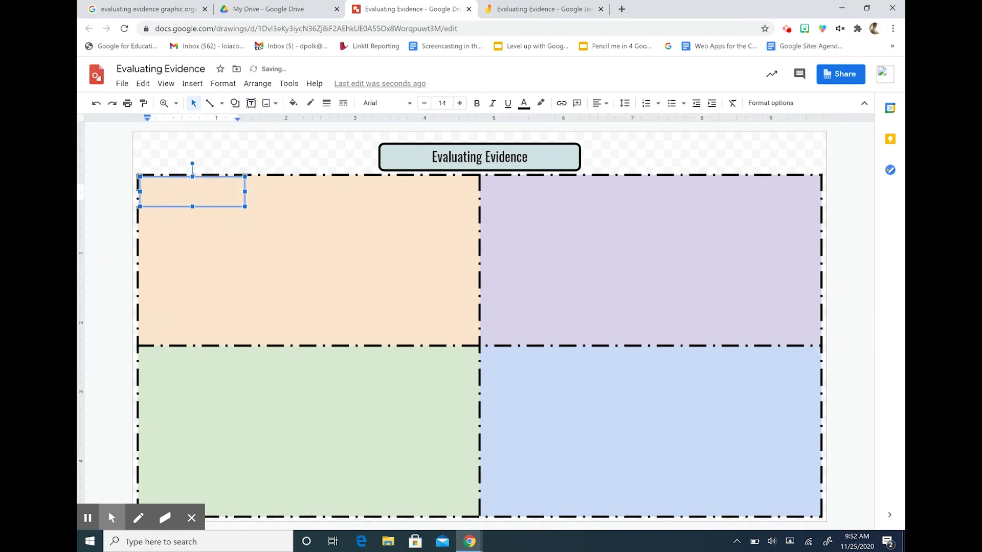
{"action": "type", "text": "Calim"}
{"action": "key", "text": "BackSpace"}
{"action": "key", "text": "BackSpace"}
{"action": "key", "text": "BackSpace"}
{"action": "type", "text": "aim #1"}
{"action": "left_click_drag", "start_coordinate": [245, 192], "coordinate": [221, 193]}
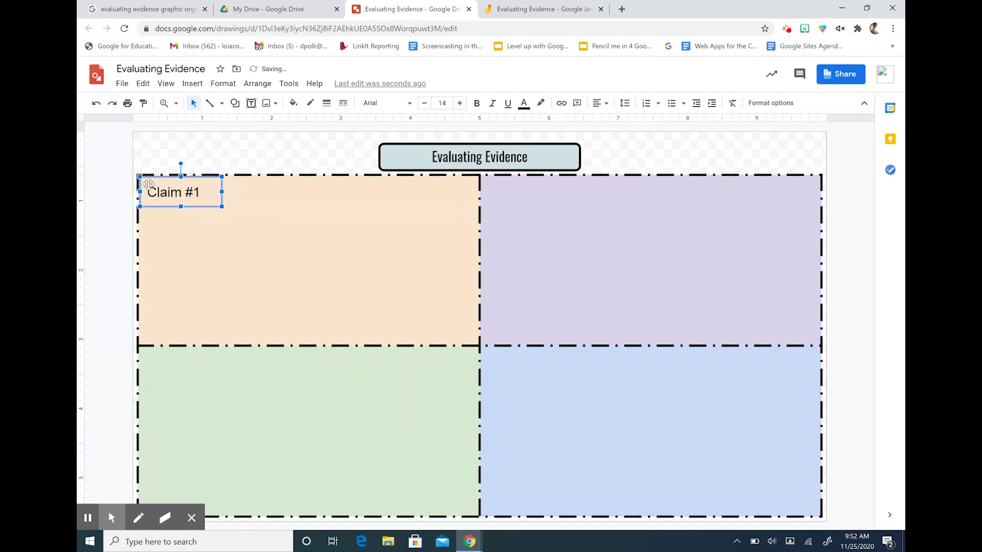
Copy the label to the cell's bottom, change it to 'Evidence #1', and widen it to one line
{"action": "left_click_drag", "start_coordinate": [148, 183], "coordinate": [143, 322]}
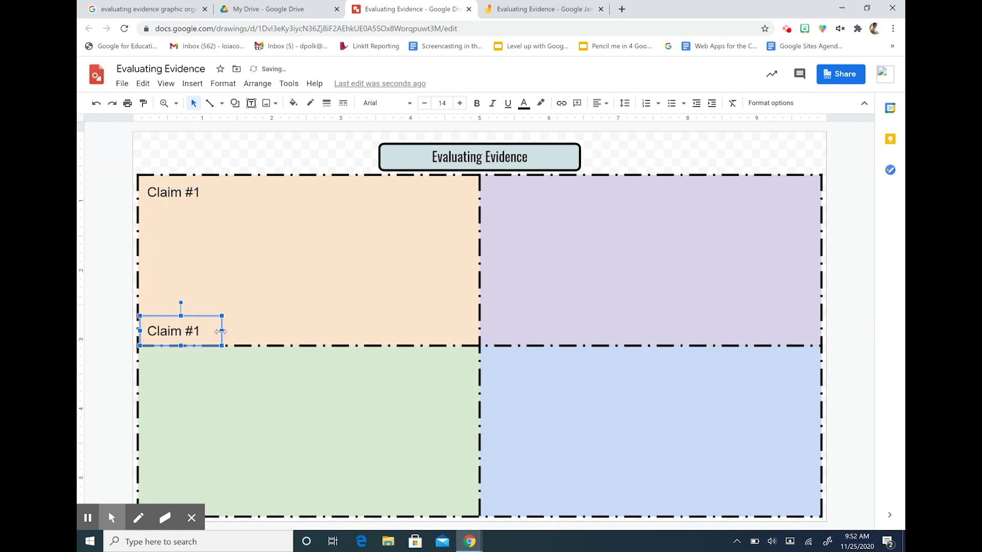
{"action": "left_click_drag", "start_coordinate": [181, 333], "coordinate": [143, 332]}
{"action": "type", "text": "Evidence"}
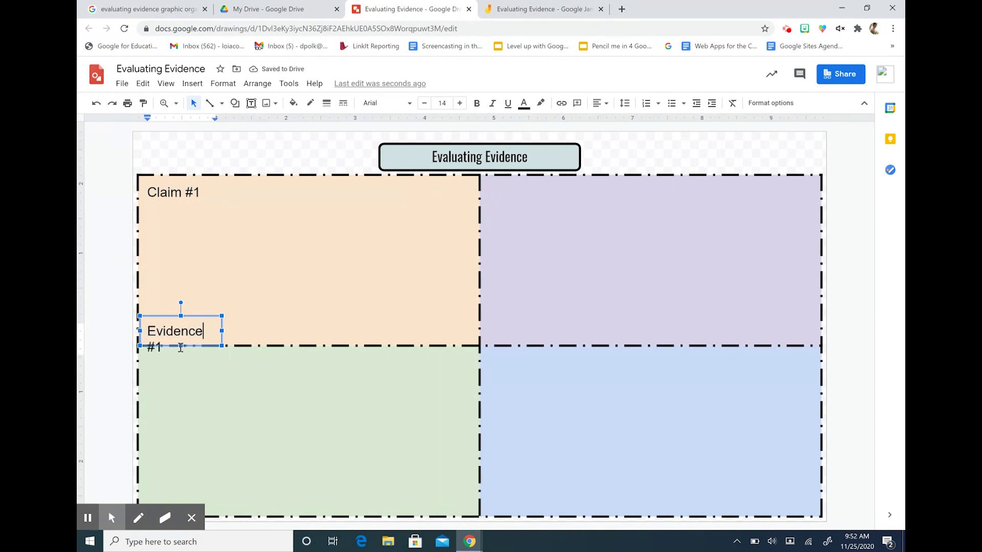
{"action": "left_click", "coordinate": [222, 332]}
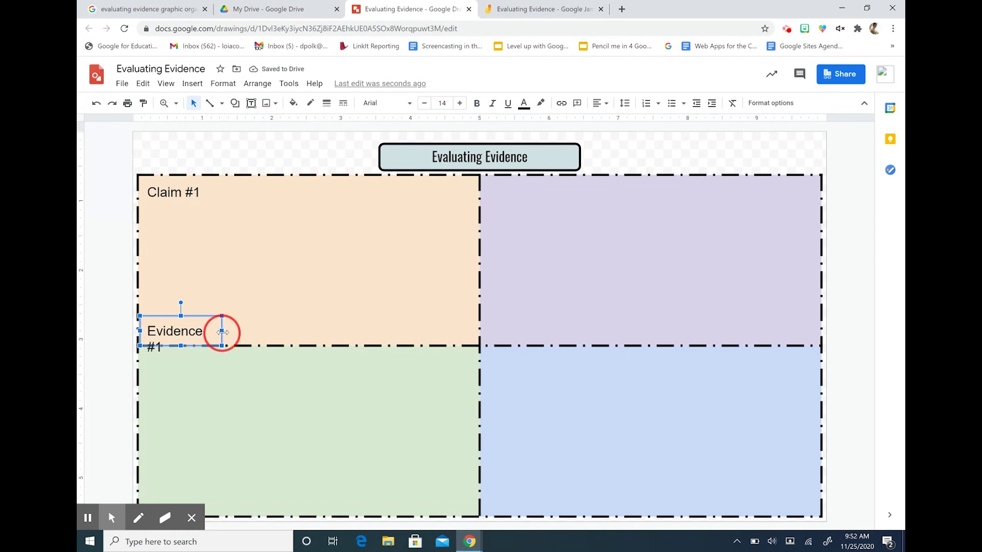
{"action": "left_click_drag", "start_coordinate": [223, 332], "coordinate": [235, 333]}
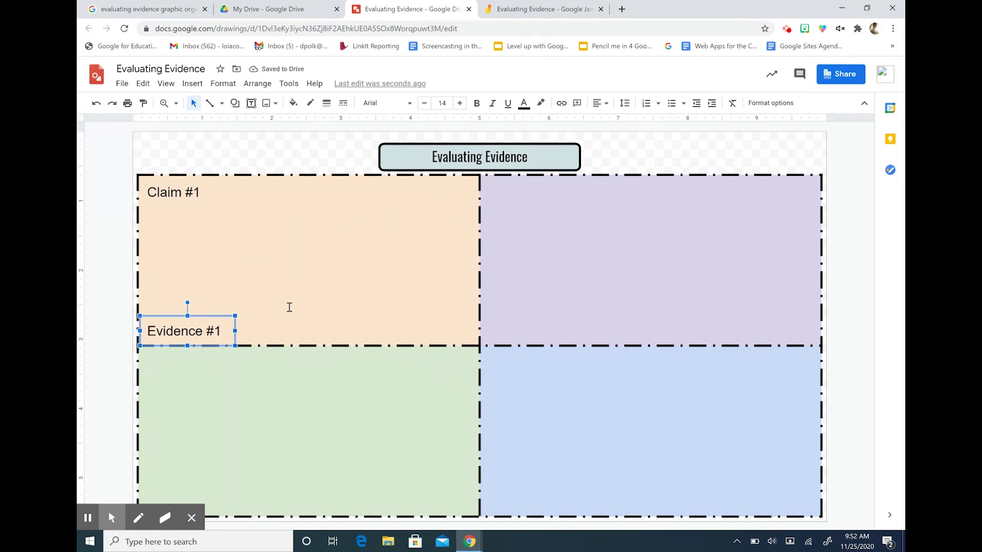
{"action": "left_click", "coordinate": [230, 325]}
Duplicate the Evidence label into the other three cells as Evidence #2, #3 and #4
{"action": "key", "text": "ctrl+d"}
{"action": "left_click_drag", "start_coordinate": [165, 338], "coordinate": [484, 500]}
{"action": "left_click", "coordinate": [563, 331]}
{"action": "key", "text": "BackSpace"}
{"action": "type", "text": "2"}
{"action": "key", "text": "Escape"}
{"action": "key", "text": "ctrl+d"}
{"action": "left_click", "coordinate": [215, 498]}
{"action": "key", "text": "BackSpace"}
{"action": "type", "text": "3"}
{"action": "key", "text": "Escape"}
{"action": "key", "text": "ctrl+d"}
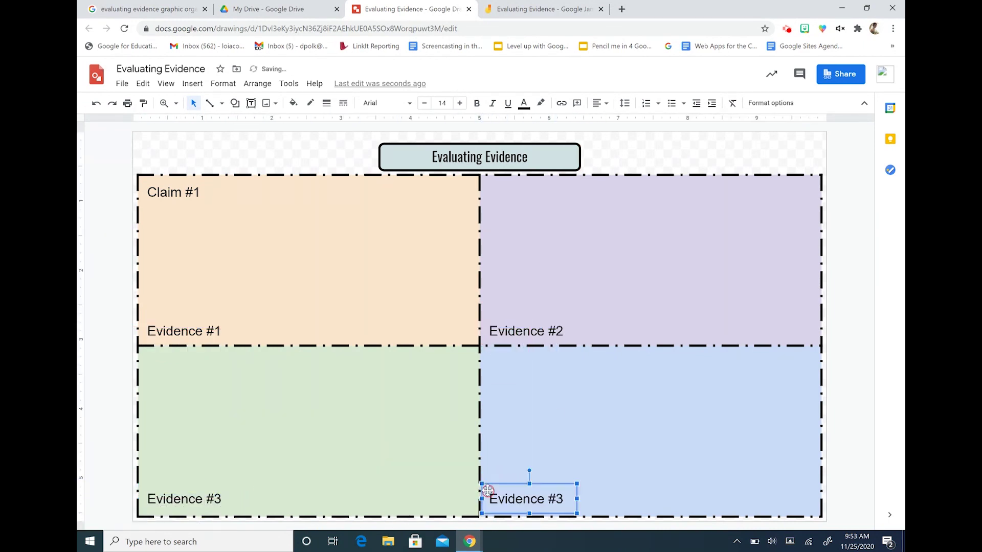
{"action": "left_click", "coordinate": [562, 499]}
{"action": "key", "text": "BackSpace"}
{"action": "type", "text": "4"}
Copy Claim #1 into the purple, blue and green cells as Claim #2, #4 and #3
{"action": "left_click", "coordinate": [163, 195]}
{"action": "key", "text": "ctrl+d"}
{"action": "key", "text": "ctrl+d"}
{"action": "key", "text": "ctrl+d"}
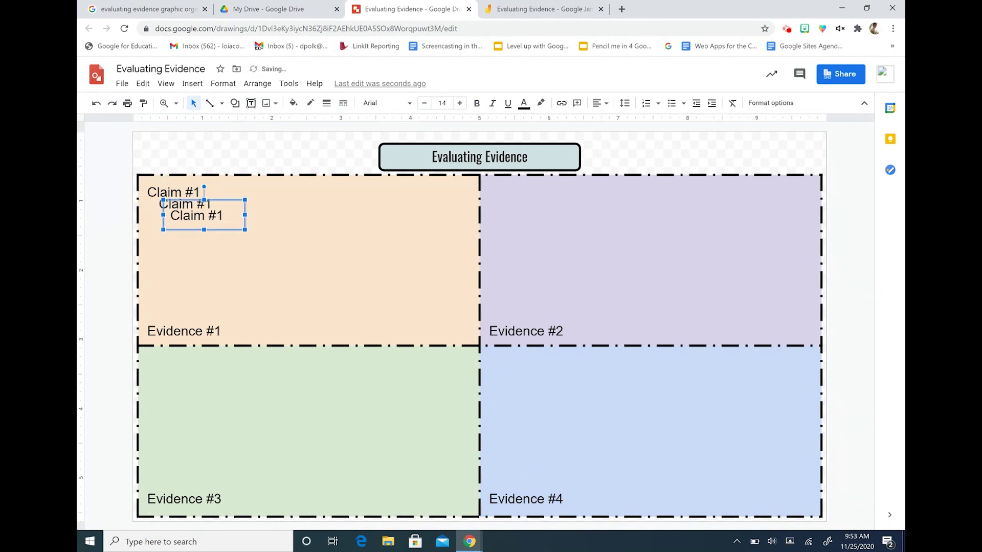
{"action": "left_click_drag", "start_coordinate": [185, 216], "coordinate": [747, 183]}
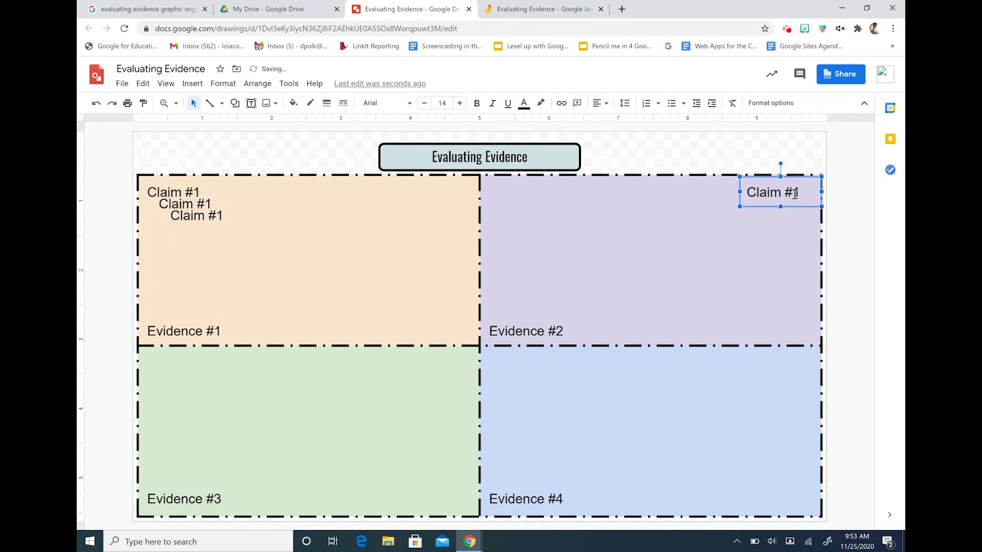
{"action": "left_click", "coordinate": [799, 193]}
{"action": "key", "text": "BackSpace"}
{"action": "type", "text": "2"}
{"action": "left_click_drag", "start_coordinate": [178, 214], "coordinate": [751, 358]}
{"action": "left_click", "coordinate": [799, 361]}
{"action": "key", "text": "BackSpace"}
{"action": "type", "text": "4"}
{"action": "left_click_drag", "start_coordinate": [154, 207], "coordinate": [147, 364]}
{"action": "left_click", "coordinate": [197, 368]}
{"action": "key", "text": "BackSpace"}
{"action": "type", "text": "3"}
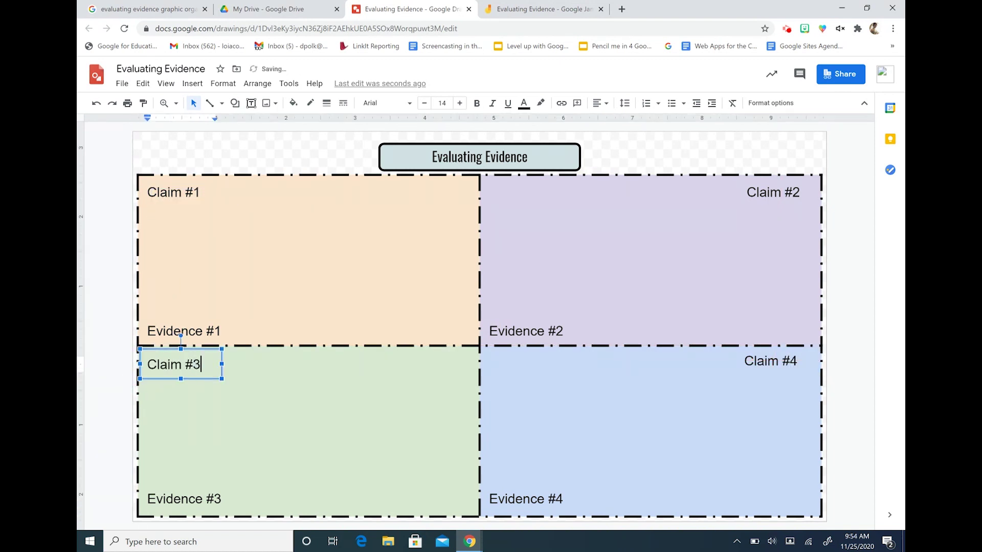
Move Evidence #2 and Evidence #4 to the bottom-right corners of their cells
{"action": "left_click", "coordinate": [487, 325]}
{"action": "left_click_drag", "start_coordinate": [487, 321], "coordinate": [729, 316]}
{"action": "left_click", "coordinate": [523, 496]}
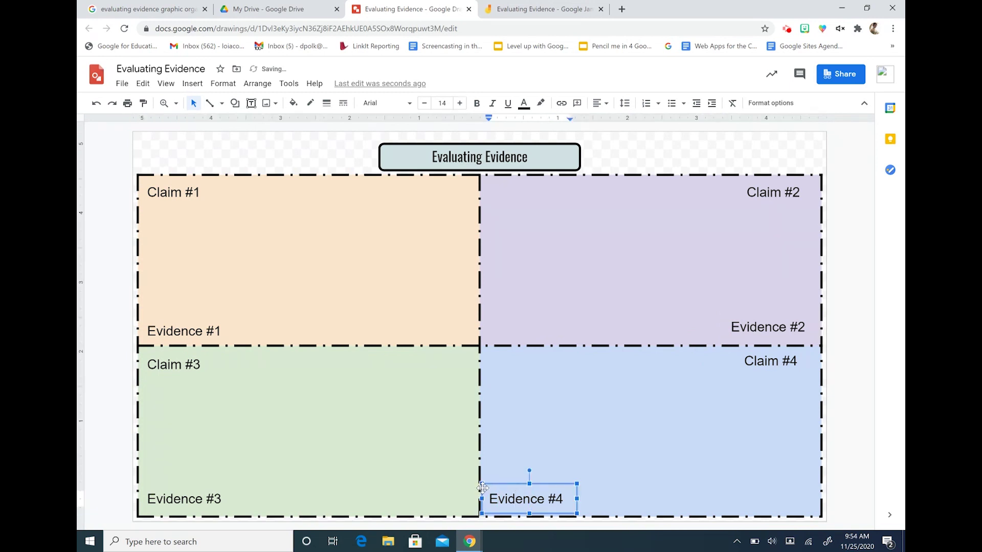
{"action": "left_click_drag", "start_coordinate": [500, 491], "coordinate": [726, 490]}
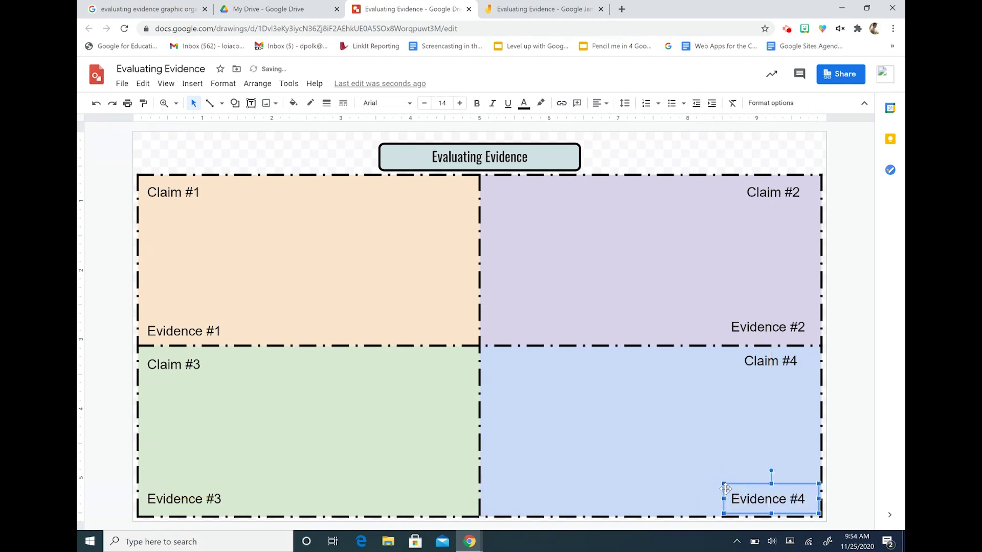
Draw an oval over the junction of the four cells, enlarged and centred to overlap all of them
{"action": "left_click", "coordinate": [234, 103]}
{"action": "mouse_move", "coordinate": [266, 122]}
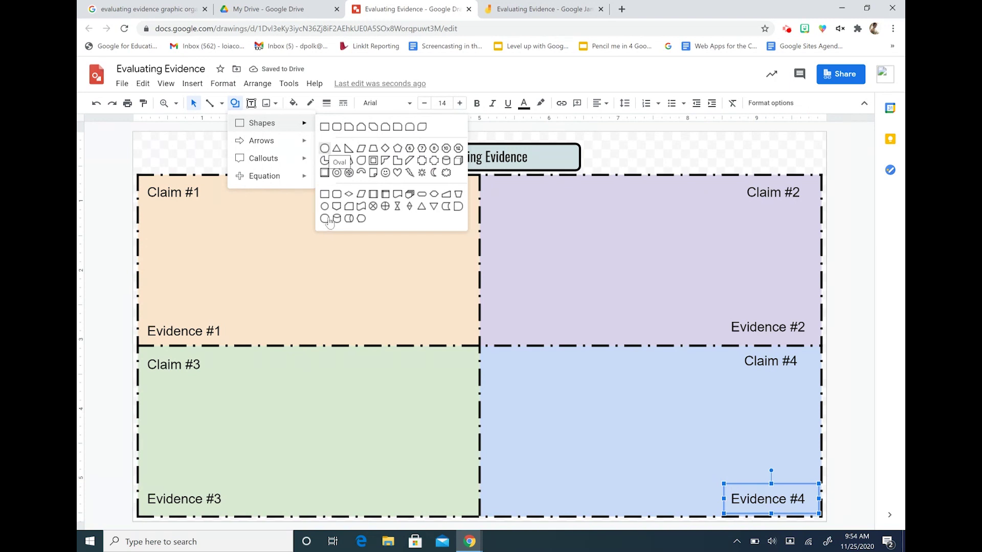
{"action": "left_click", "coordinate": [324, 149]}
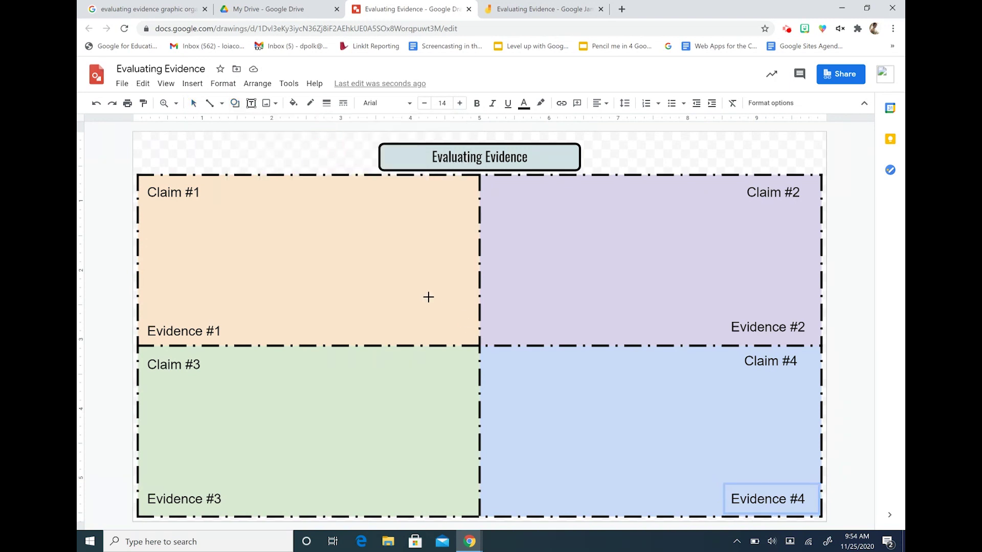
{"action": "left_click_drag", "start_coordinate": [428, 296], "coordinate": [548, 398]}
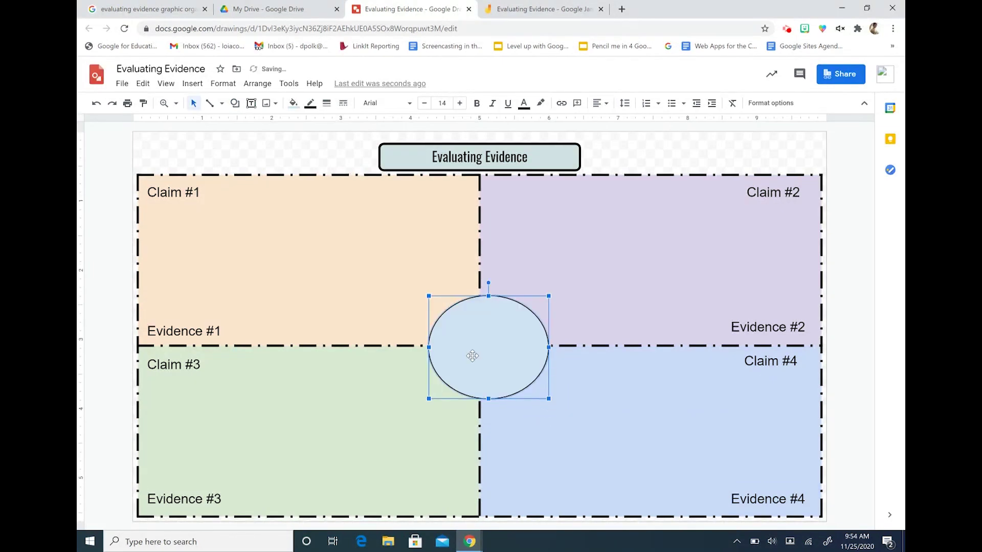
{"action": "left_click_drag", "start_coordinate": [467, 356], "coordinate": [442, 343]}
{"action": "left_click_drag", "start_coordinate": [524, 386], "coordinate": [569, 414]}
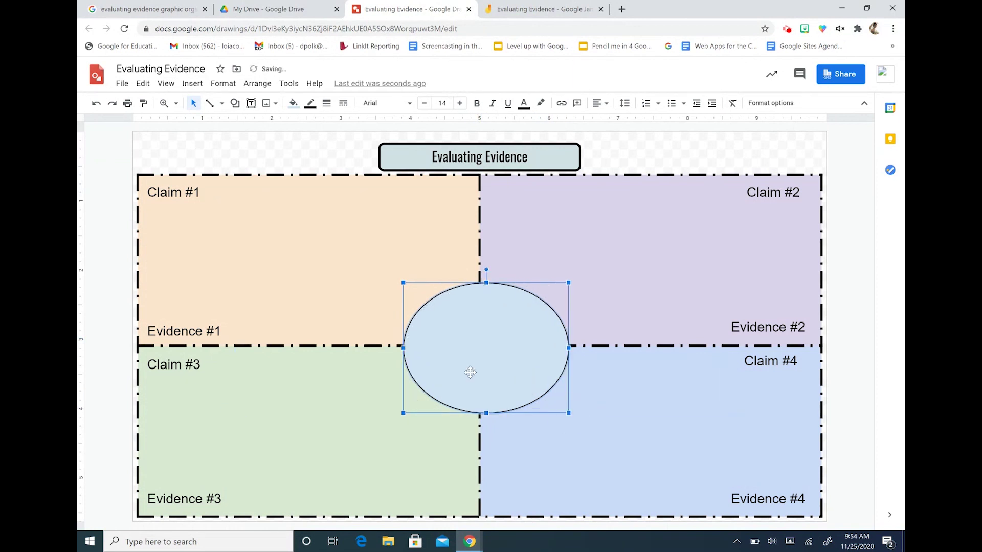
{"action": "left_click_drag", "start_coordinate": [469, 371], "coordinate": [460, 371]}
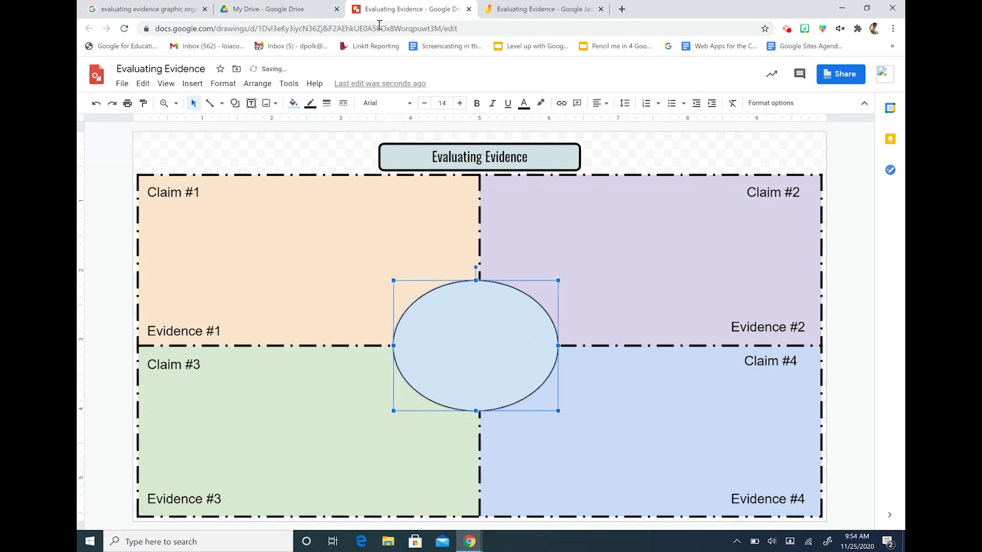
{"action": "left_click", "coordinate": [294, 103]}
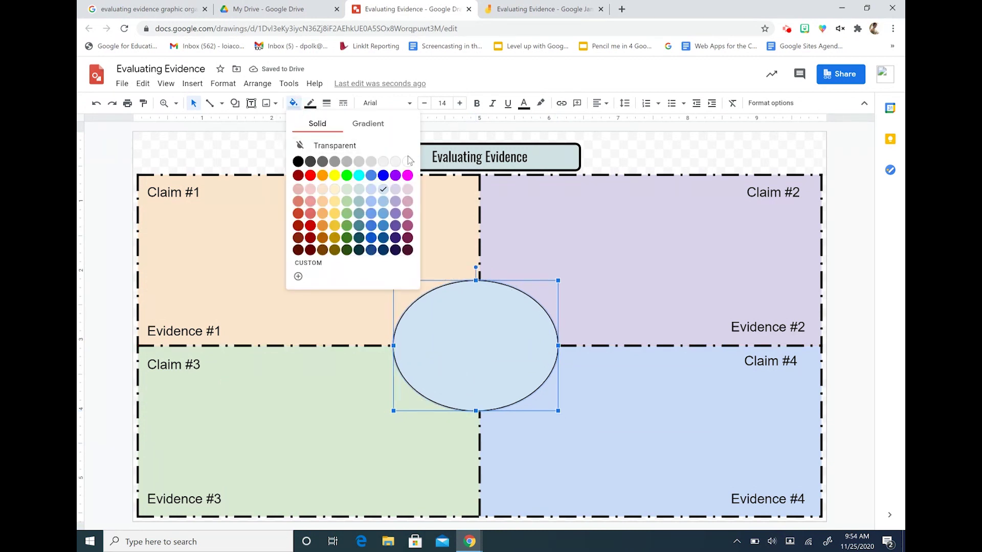
Give the oval a white fill and a 3px outline
{"action": "left_click", "coordinate": [408, 161]}
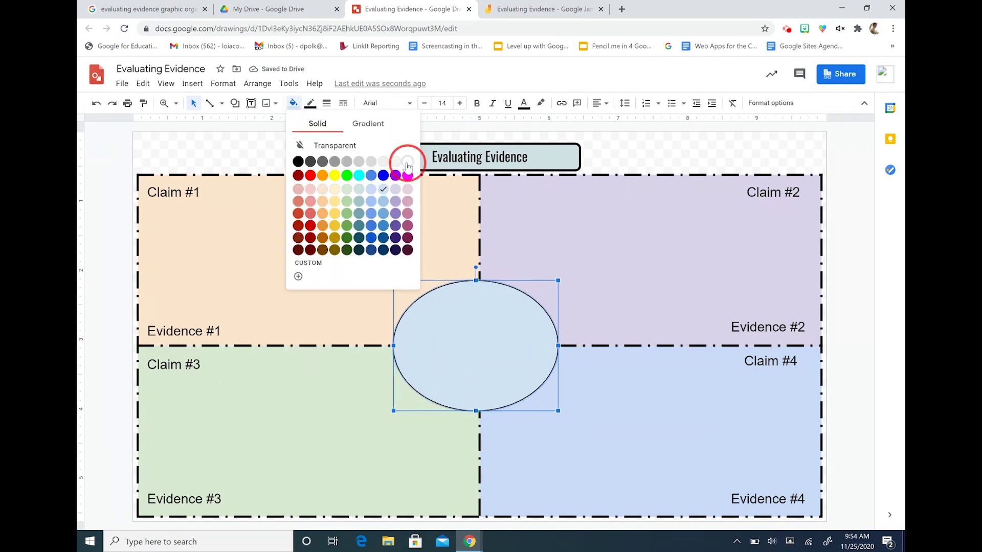
{"action": "left_click", "coordinate": [328, 105]}
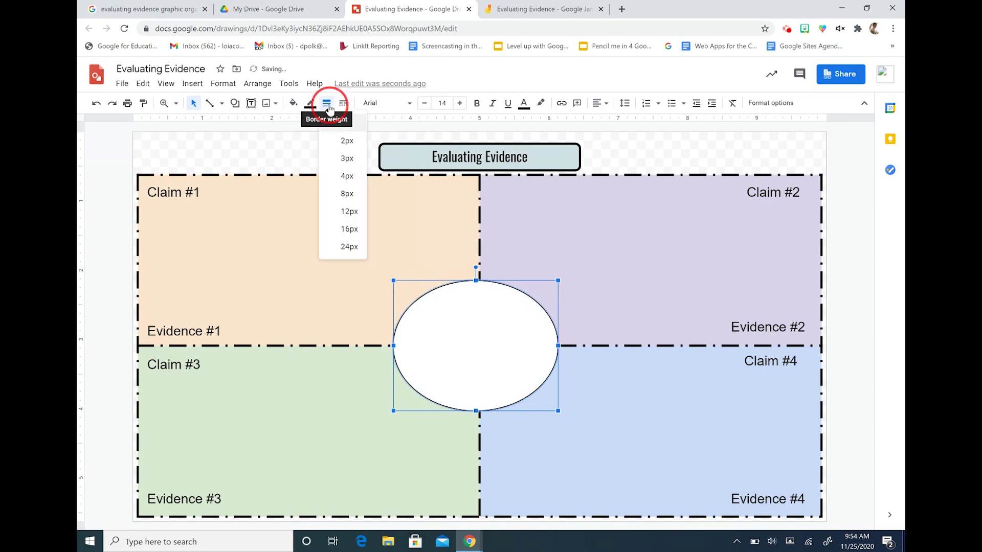
{"action": "left_click", "coordinate": [341, 160]}
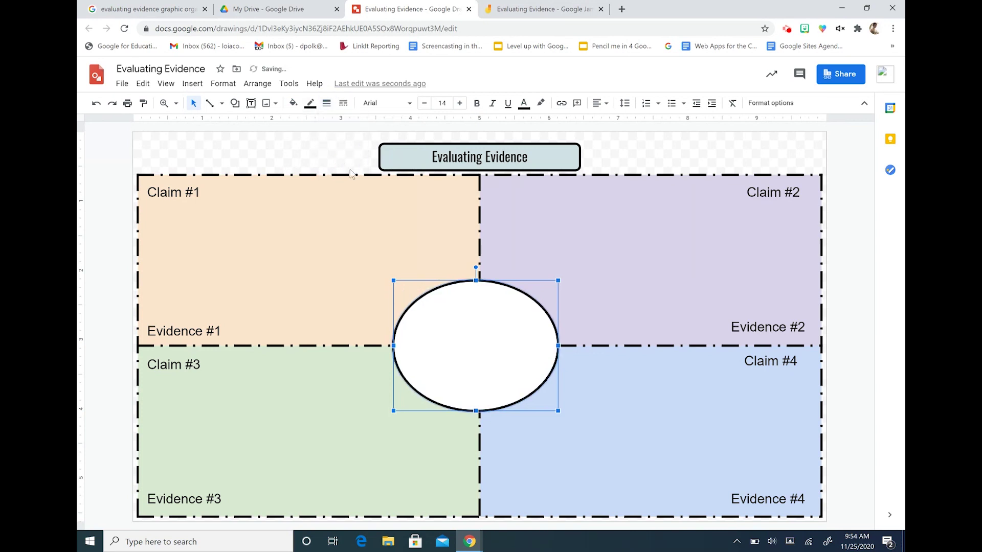
Type 'Topic' inside the oval, centre-aligned in the Oswald font
{"action": "double_click", "coordinate": [458, 341]}
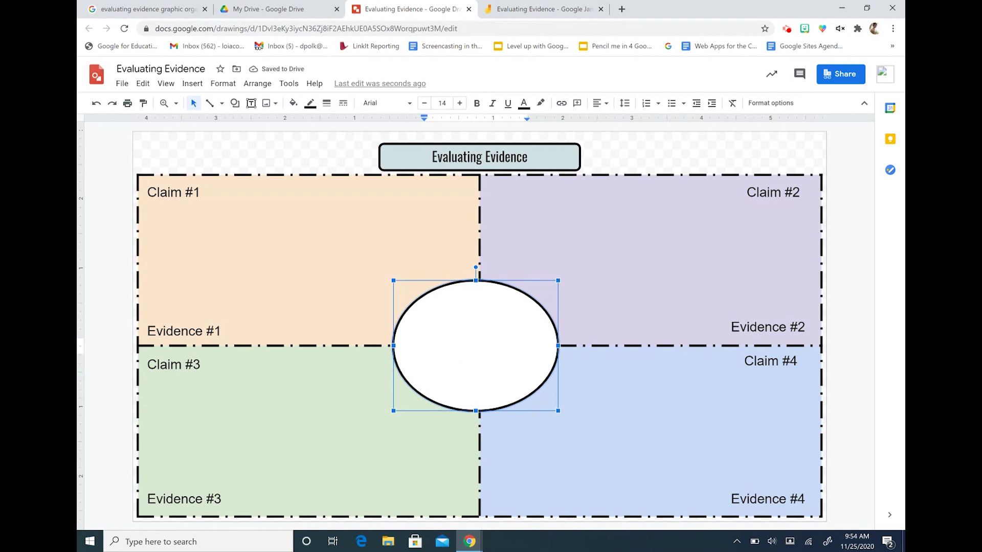
{"action": "type", "text": "Topic"}
{"action": "left_click", "coordinate": [601, 102]}
{"action": "left_click", "coordinate": [614, 121]}
{"action": "left_click_drag", "start_coordinate": [493, 346], "coordinate": [430, 339]}
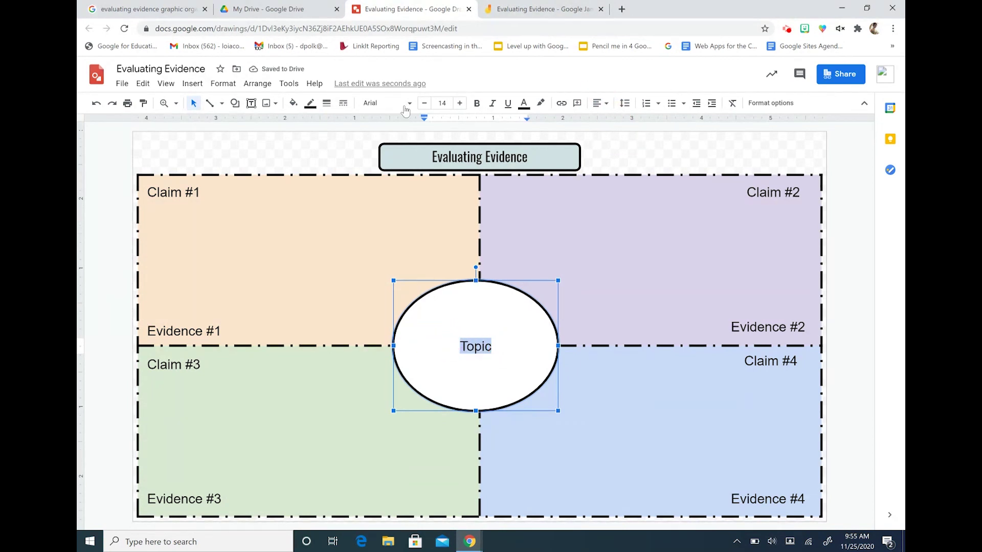
{"action": "left_click", "coordinate": [397, 104]}
{"action": "left_click", "coordinate": [392, 164]}
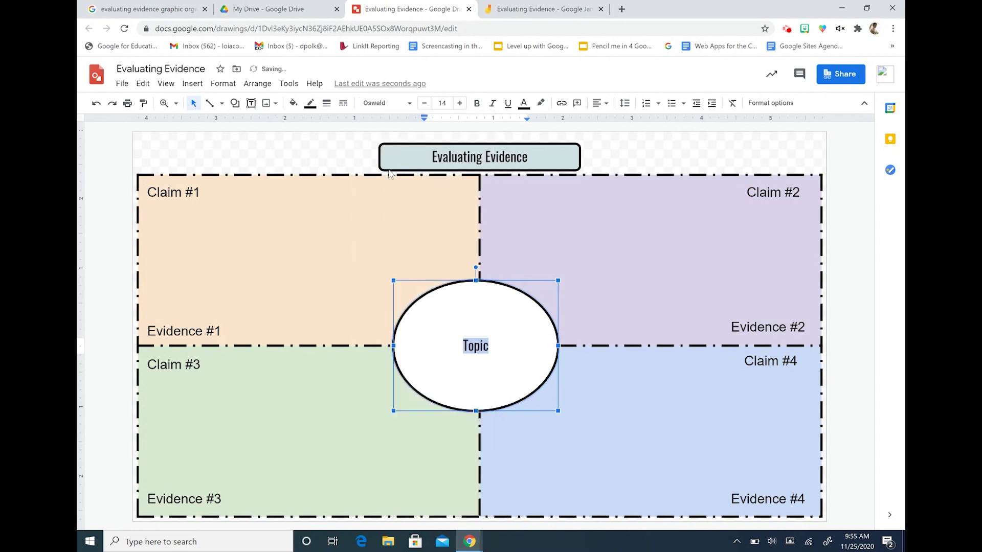
{"action": "left_click", "coordinate": [712, 144]}
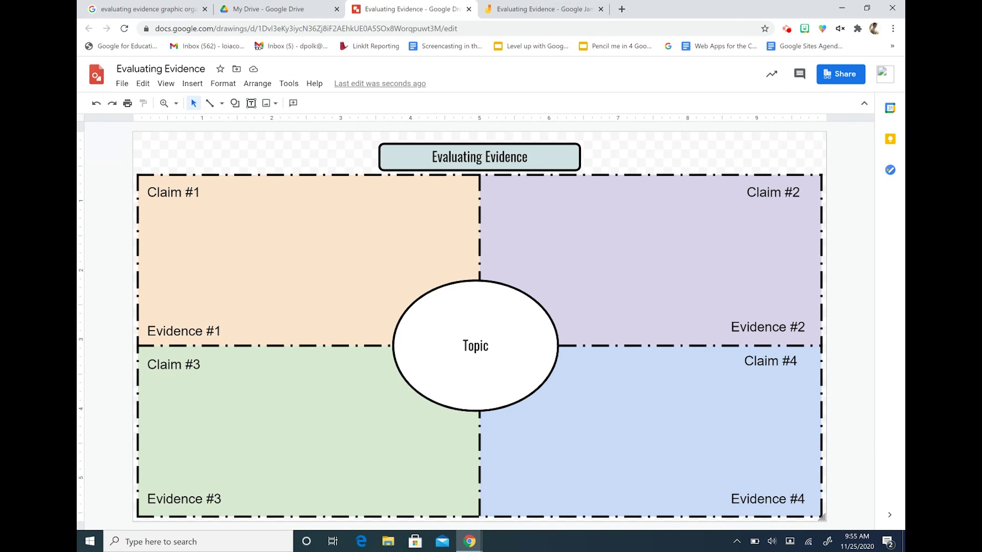
Move the title up slightly and raise the table's top edge toward it
{"action": "left_click_drag", "start_coordinate": [482, 147], "coordinate": [481, 134]}
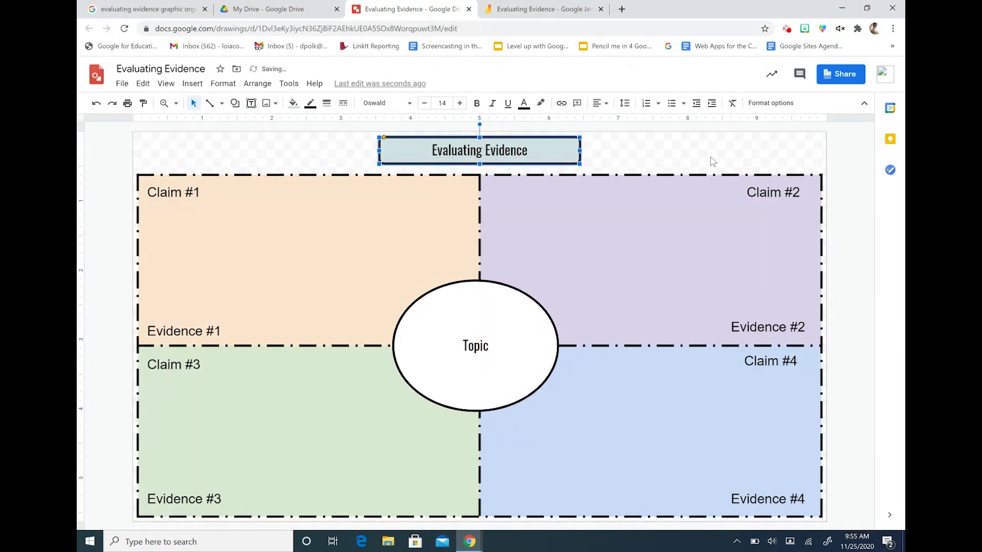
{"action": "left_click", "coordinate": [515, 192]}
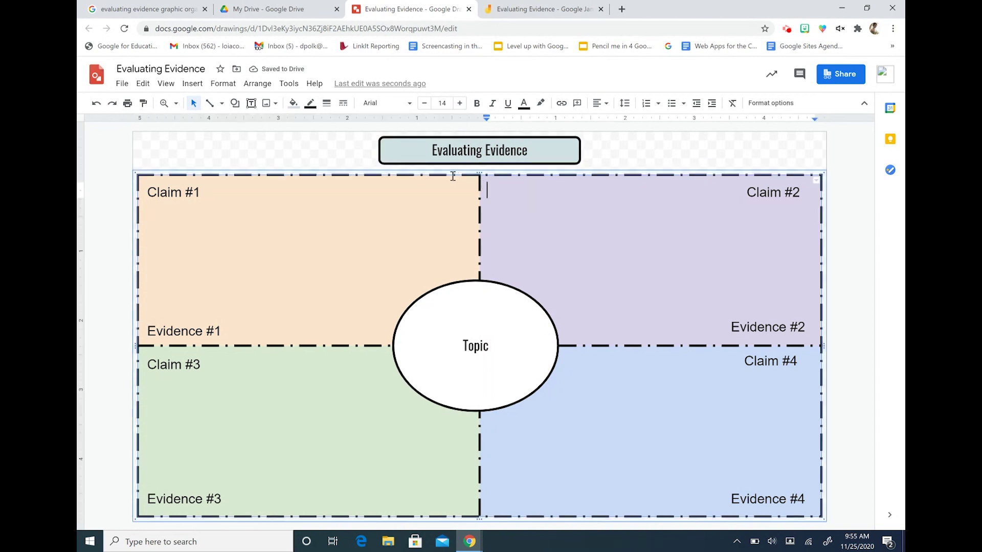
{"action": "left_click", "coordinate": [478, 172]}
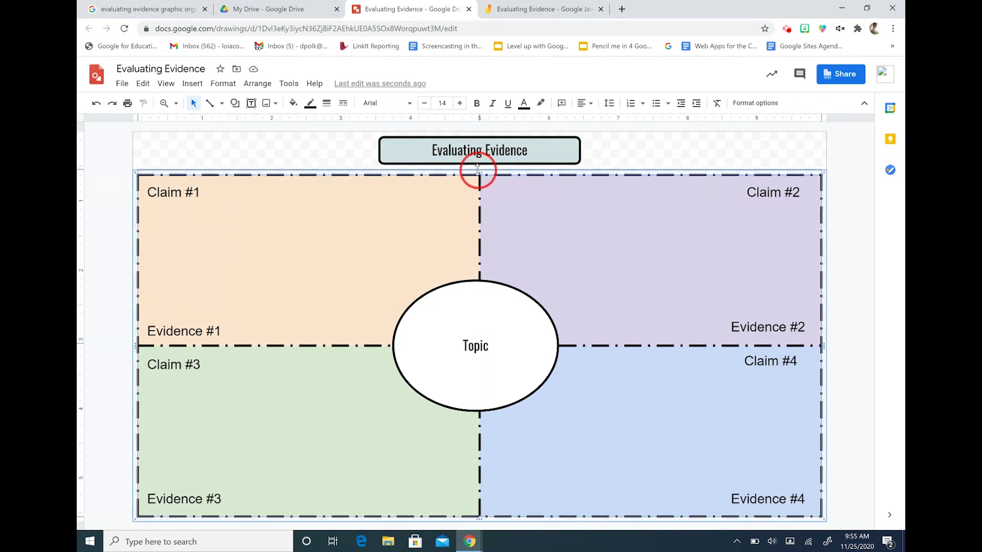
{"action": "left_click_drag", "start_coordinate": [477, 169], "coordinate": [477, 168]}
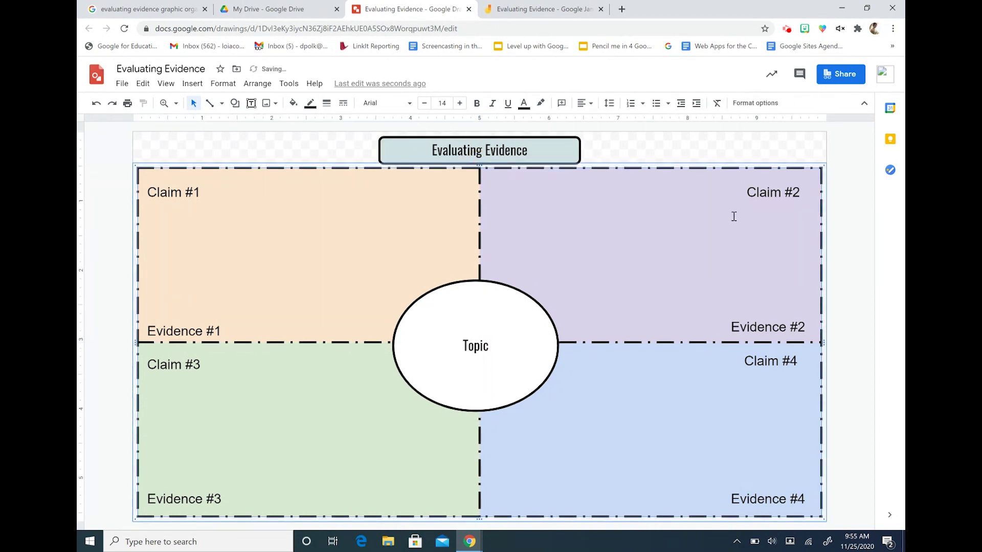
Centre the Topic oval horizontally on the page
{"action": "left_click_drag", "start_coordinate": [484, 333], "coordinate": [489, 326]}
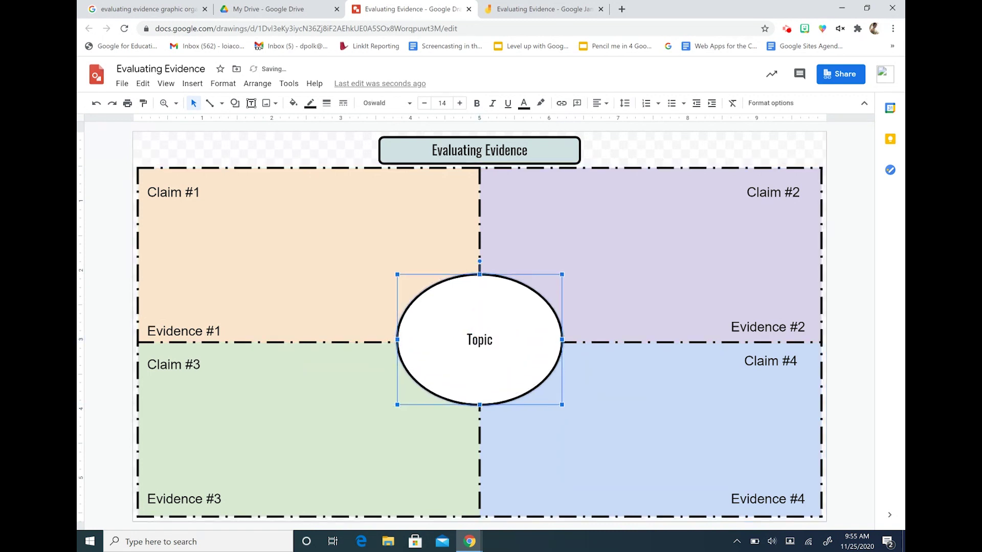
{"action": "left_click", "coordinate": [475, 348]}
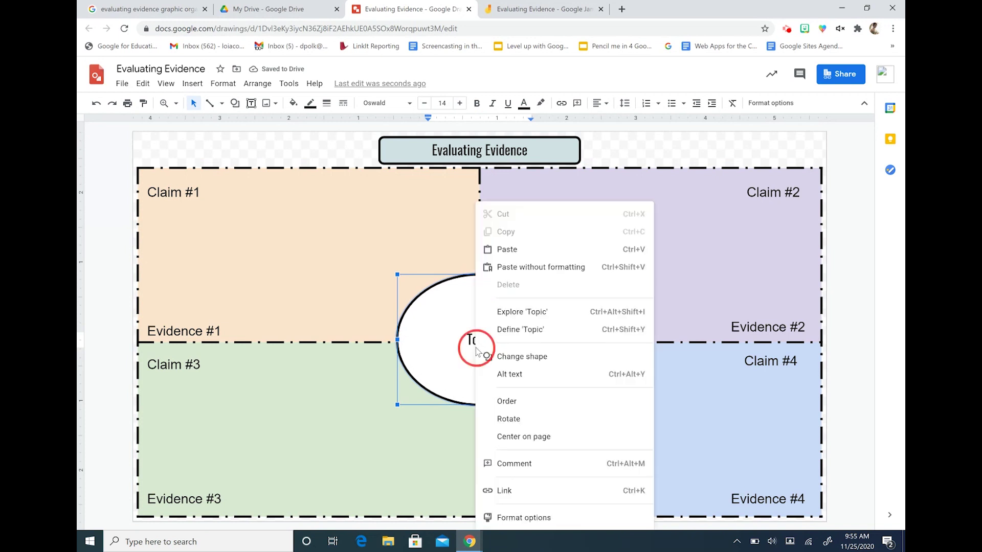
{"action": "right_click", "coordinate": [476, 347]}
{"action": "mouse_move", "coordinate": [543, 439]}
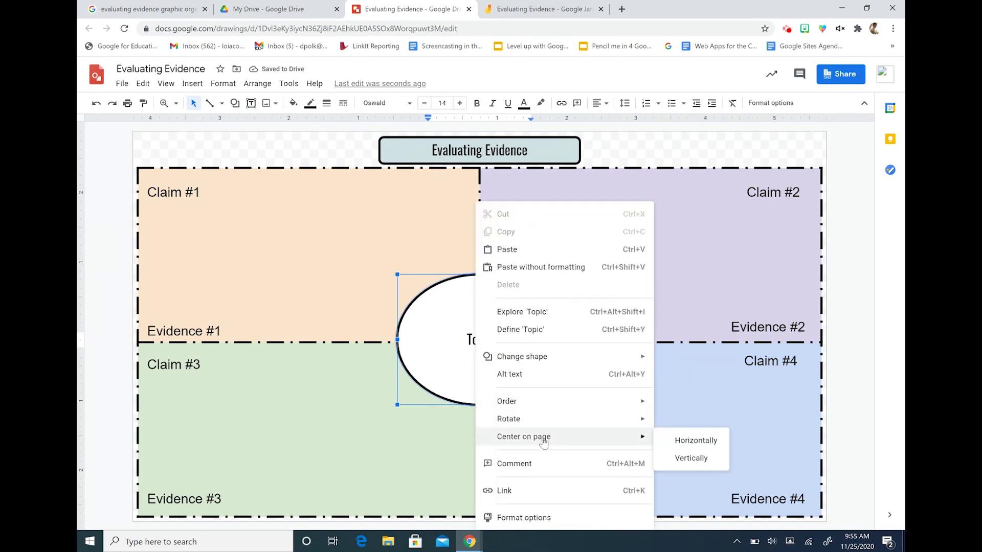
{"action": "left_click", "coordinate": [689, 441]}
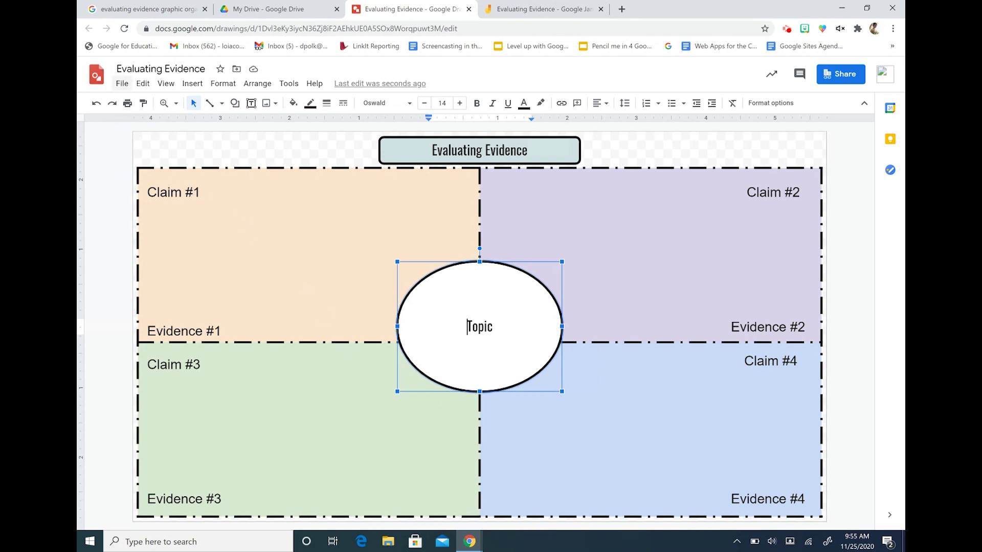
Download the drawing as a PNG image saved as 'Evaluating Evidence.png'
{"action": "left_click", "coordinate": [122, 85]}
{"action": "mouse_move", "coordinate": [159, 209]}
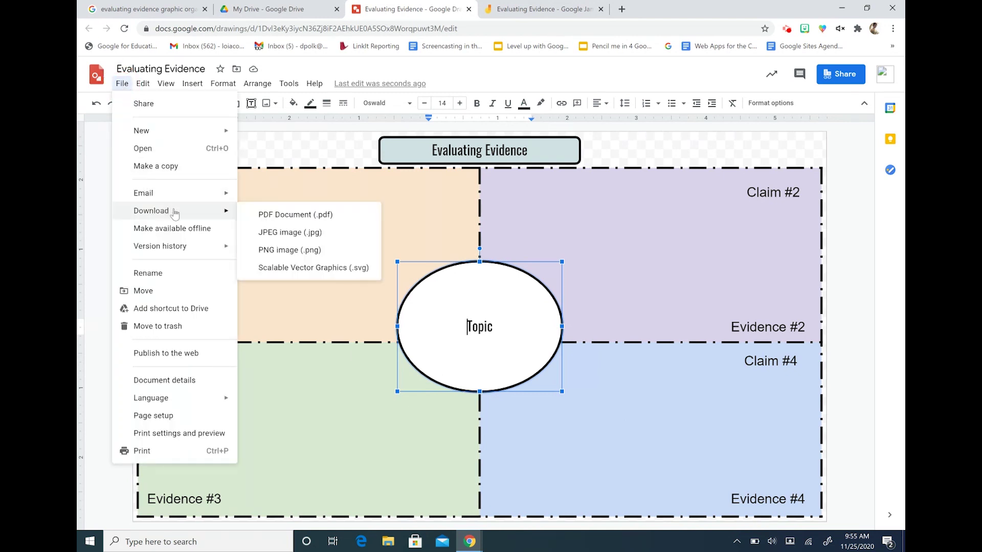
{"action": "left_click", "coordinate": [295, 252]}
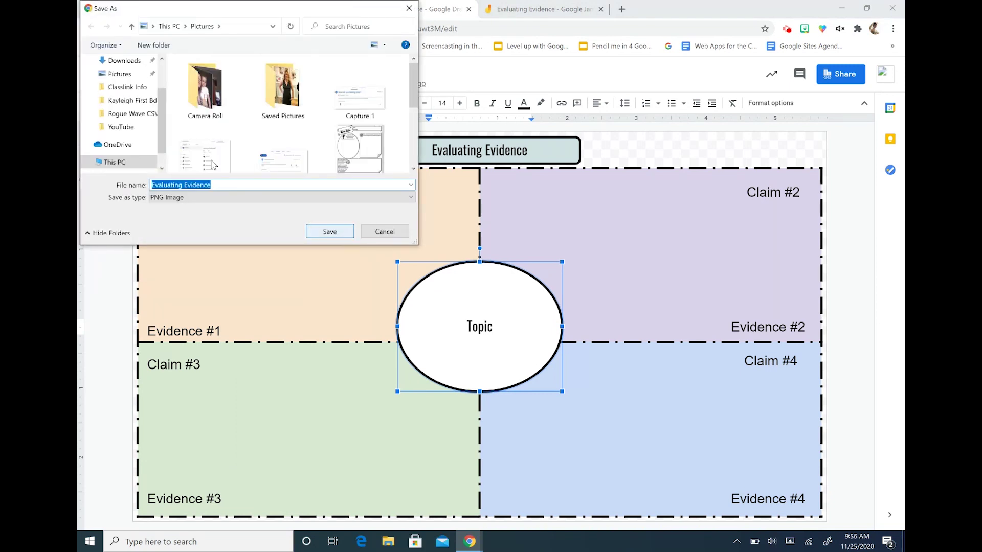
{"action": "left_click", "coordinate": [341, 238]}
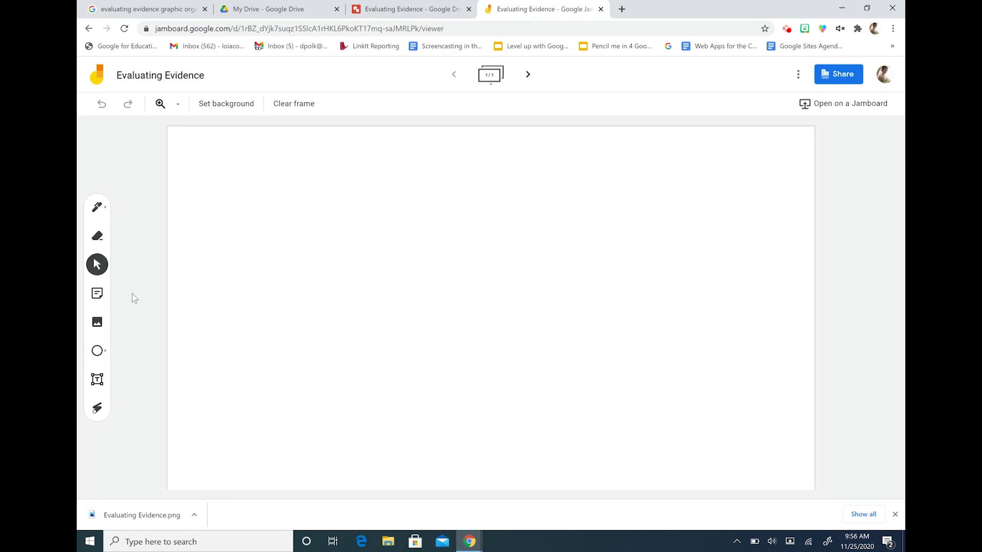
Upload Evaluating Evidence.png to the frame, then enlarge and position it to fill the frame
{"action": "left_click", "coordinate": [98, 324]}
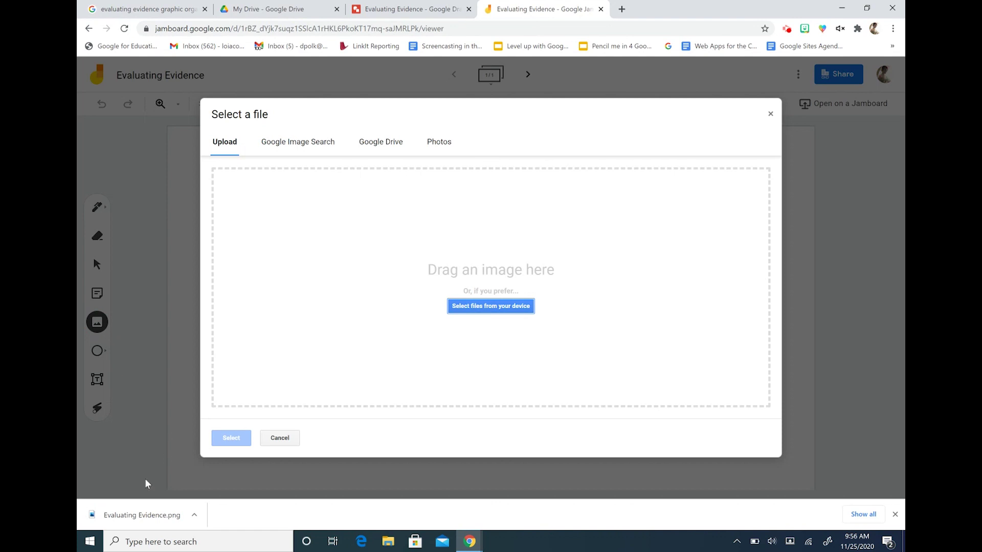
{"action": "left_click_drag", "start_coordinate": [129, 504], "coordinate": [447, 271]}
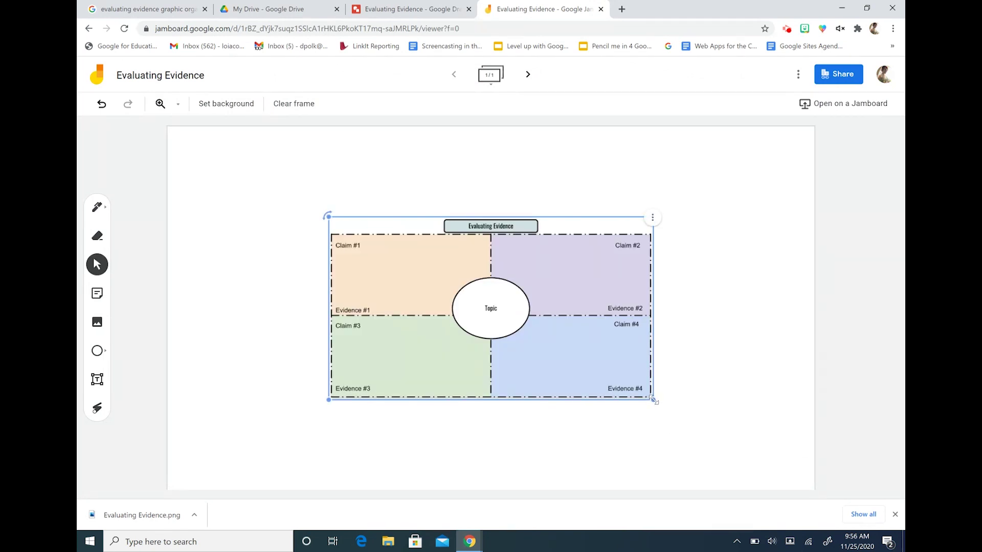
{"action": "left_click_drag", "start_coordinate": [654, 400], "coordinate": [835, 505]}
{"action": "left_click_drag", "start_coordinate": [513, 379], "coordinate": [461, 389]}
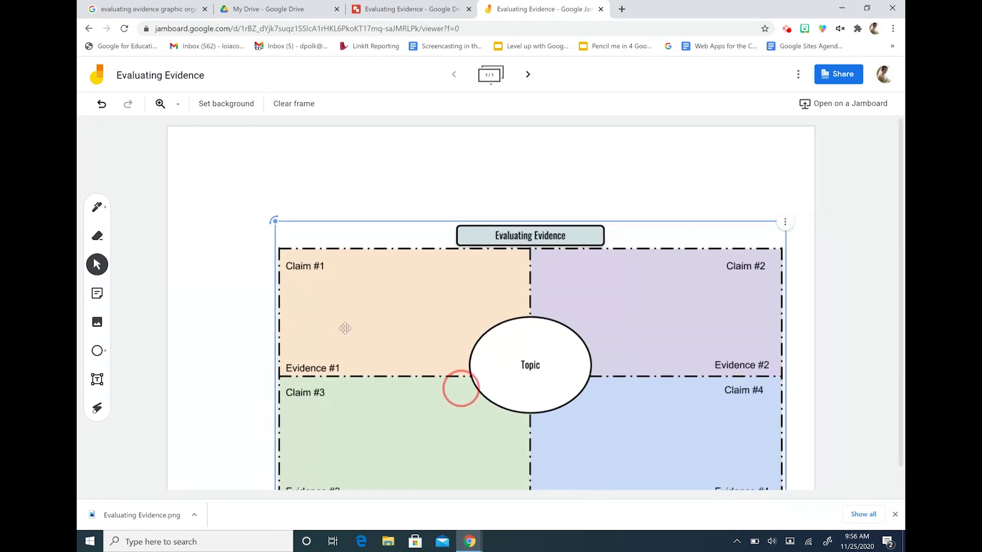
{"action": "left_click_drag", "start_coordinate": [345, 328], "coordinate": [369, 299]}
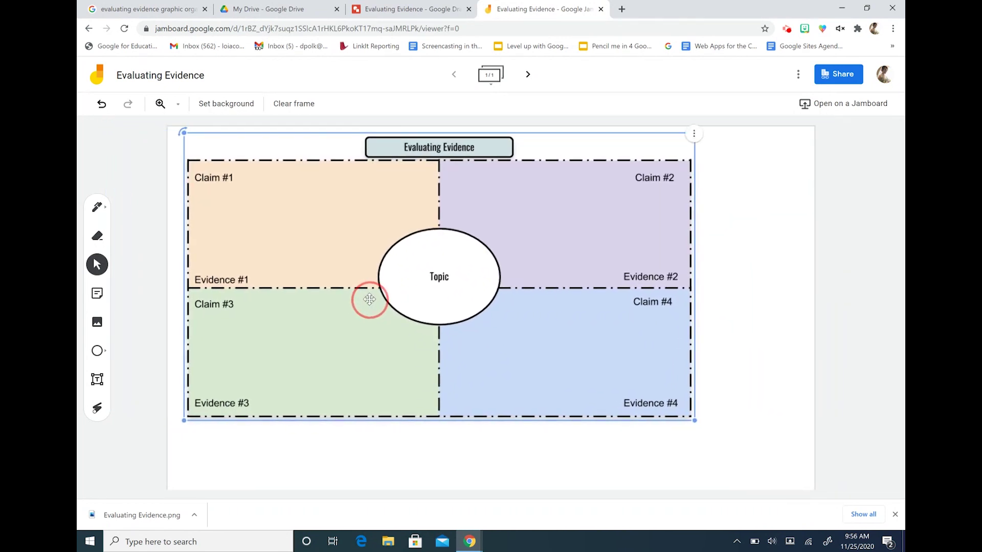
{"action": "left_click_drag", "start_coordinate": [696, 422], "coordinate": [804, 480]}
{"action": "mouse_move", "coordinate": [459, 379]}
{"action": "left_mouse_down"}
{"action": "mouse_move", "coordinate": [425, 373]}
{"action": "mouse_move", "coordinate": [440, 374]}
{"action": "left_mouse_up"}
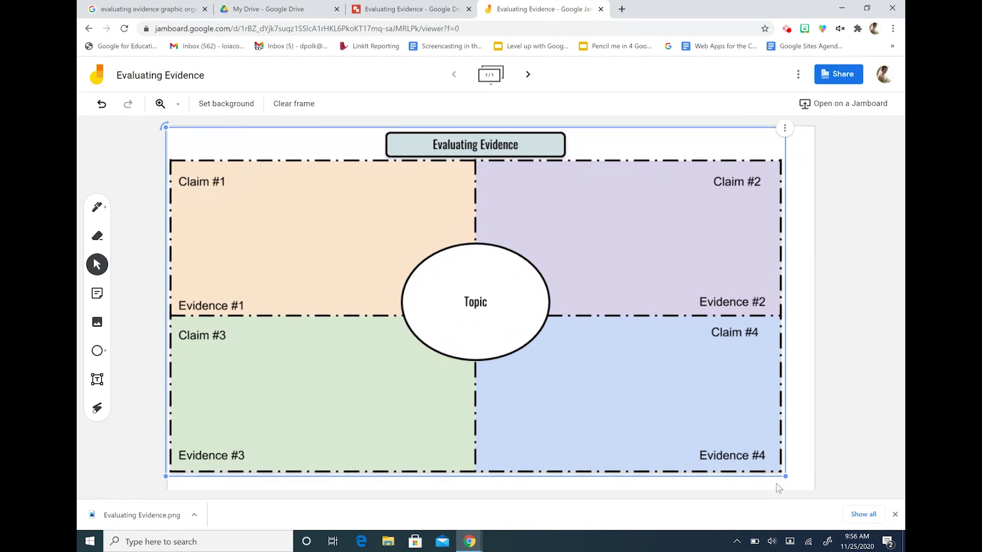
{"action": "left_click_drag", "start_coordinate": [785, 477], "coordinate": [819, 479]}
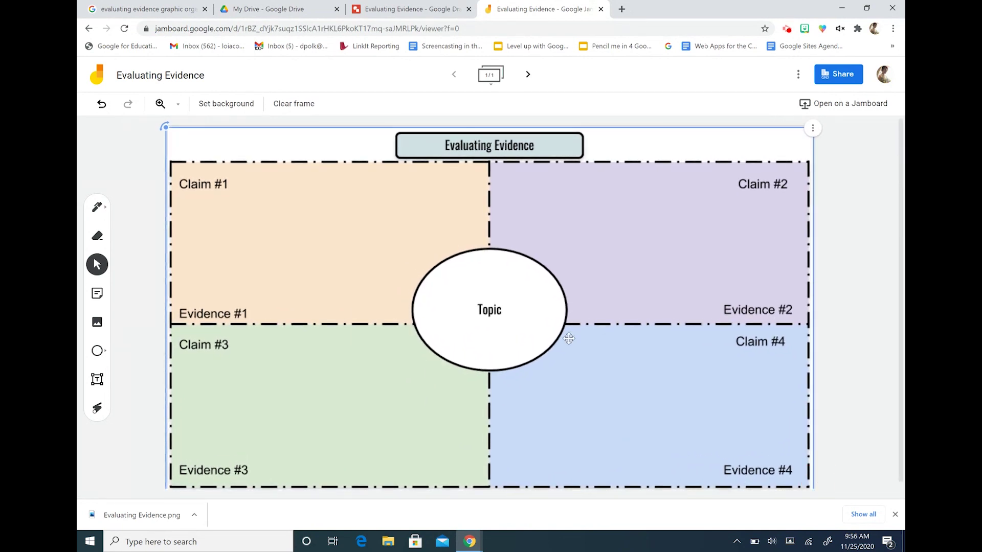
{"action": "left_click", "coordinate": [844, 316]}
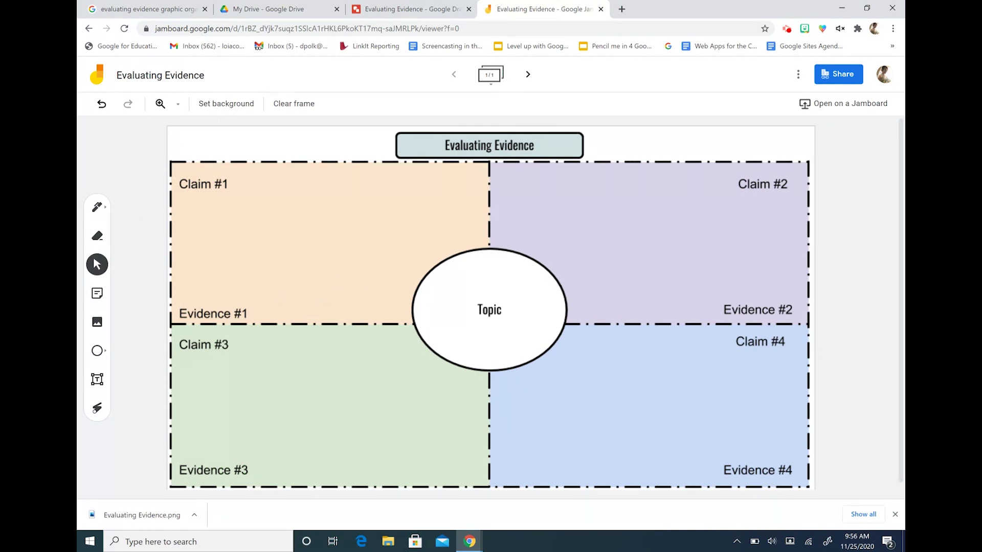
Drag the organizer image a few pixels down so it aligns with the frame edges
{"action": "mouse_move", "coordinate": [399, 277]}
{"action": "left_mouse_down"}
{"action": "mouse_move", "coordinate": [315, 269]}
{"action": "mouse_move", "coordinate": [459, 288]}
{"action": "mouse_move", "coordinate": [428, 305]}
{"action": "mouse_move", "coordinate": [404, 279]}
{"action": "left_mouse_up"}
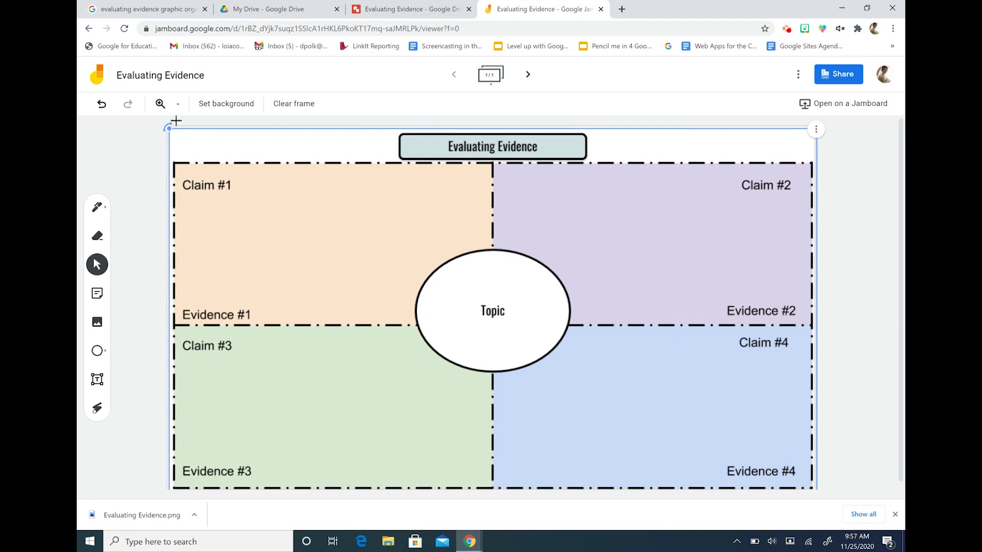
Zoom the board out to 25% and draw a new text box near the Topic circle
{"action": "left_click", "coordinate": [178, 105]}
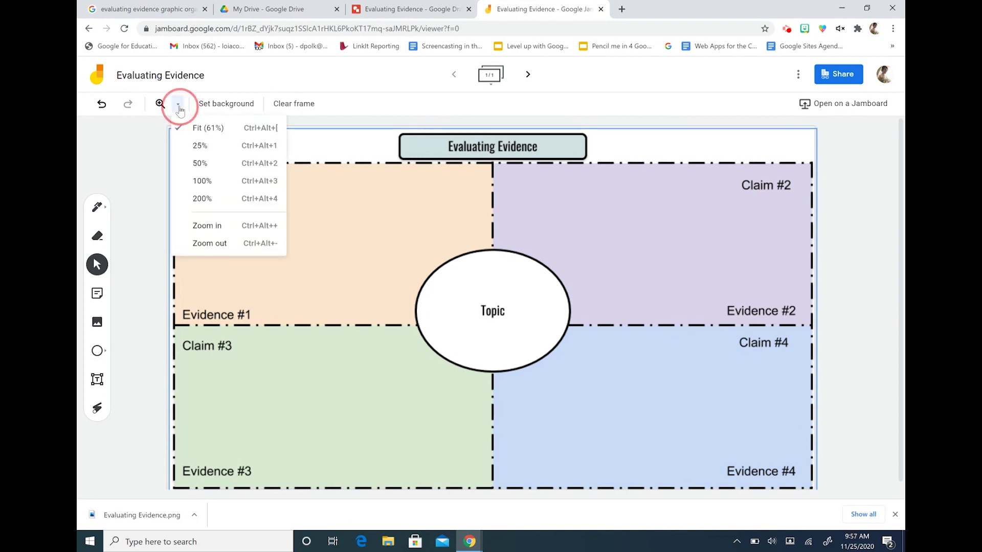
{"action": "left_click", "coordinate": [204, 146]}
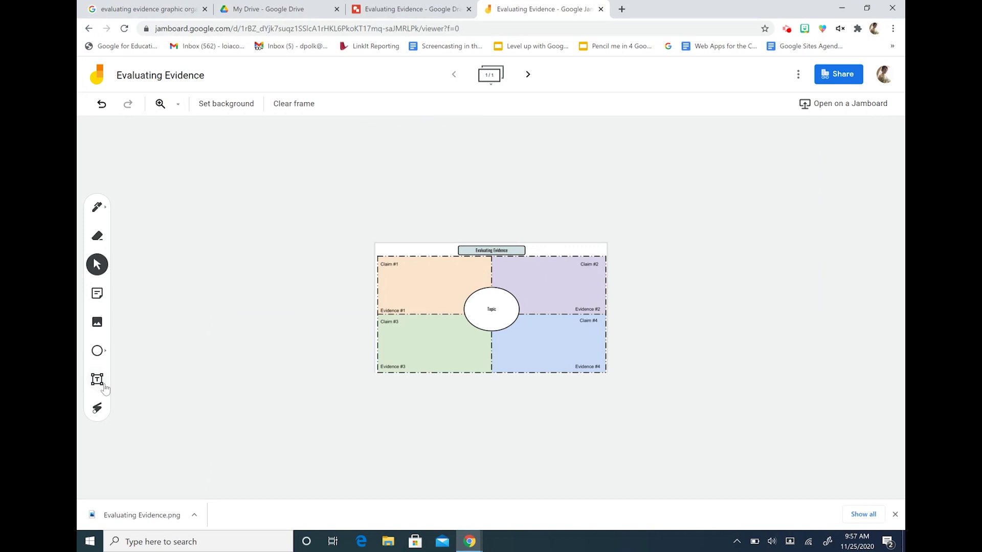
{"action": "left_click", "coordinate": [97, 381]}
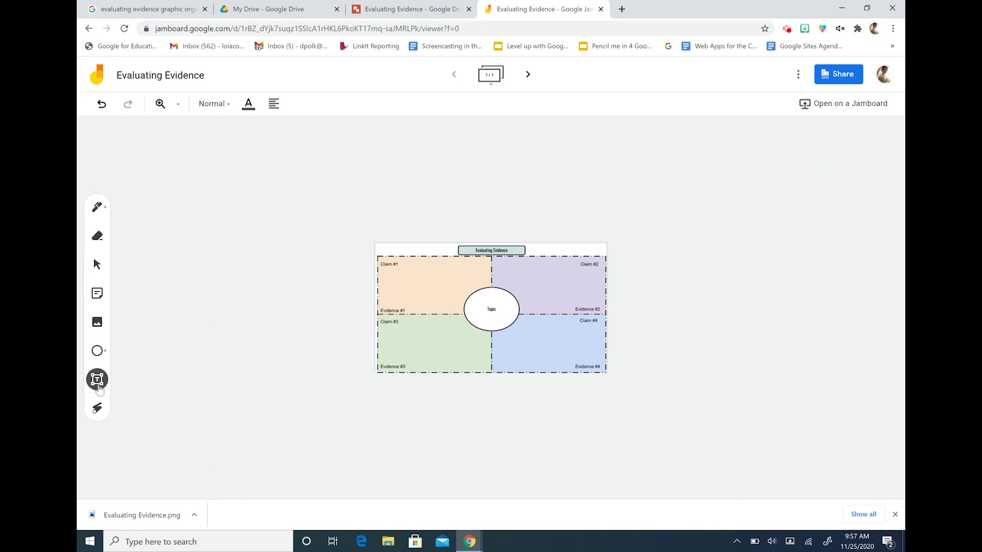
{"action": "mouse_move", "coordinate": [484, 312]}
{"action": "left_mouse_down"}
{"action": "mouse_move", "coordinate": [453, 316]}
{"action": "mouse_move", "coordinate": [744, 386]}
{"action": "left_mouse_up"}
{"action": "left_click", "coordinate": [566, 328]}
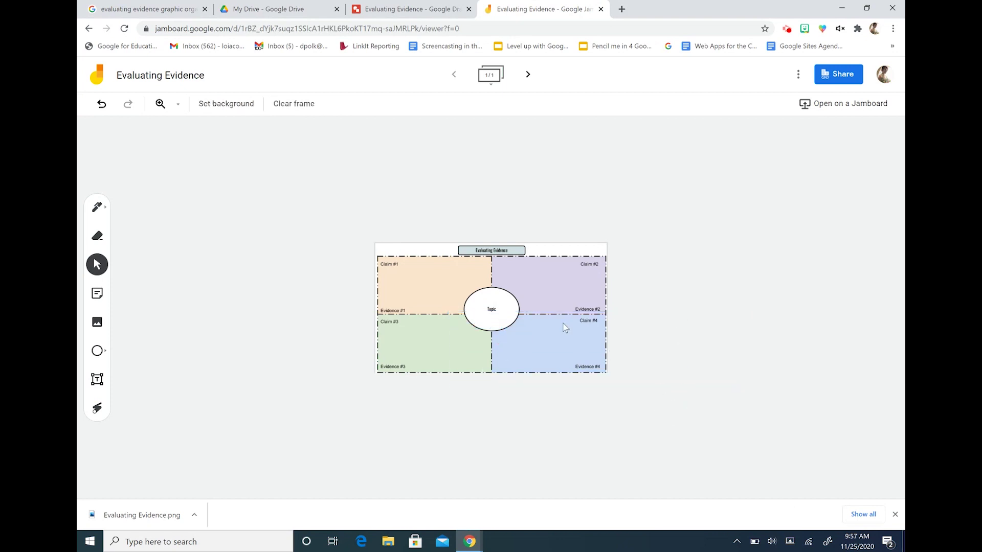
Stretch and reposition the empty text box so it spans across and beyond the organizer
{"action": "left_click_drag", "start_coordinate": [566, 328], "coordinate": [287, 184]}
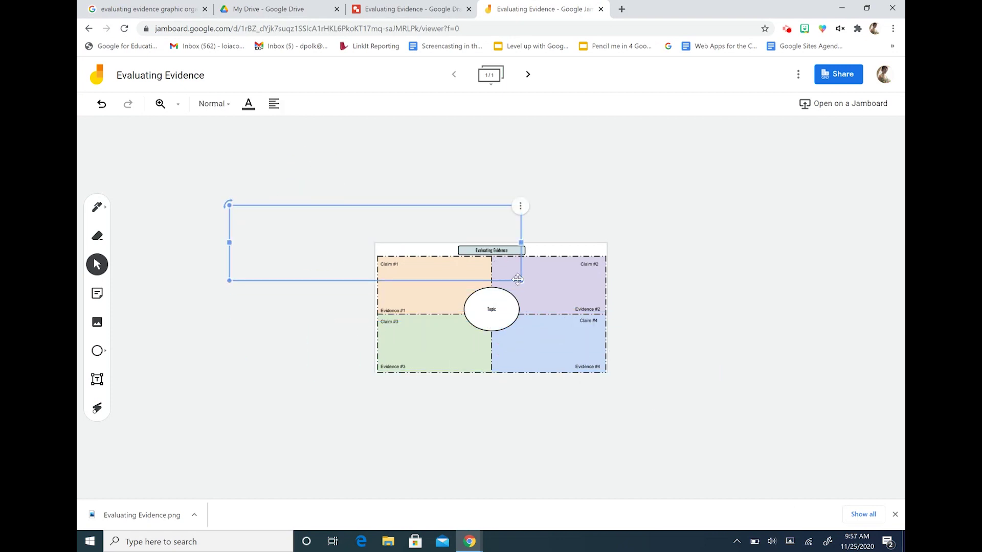
{"action": "left_click_drag", "start_coordinate": [521, 280], "coordinate": [896, 395]}
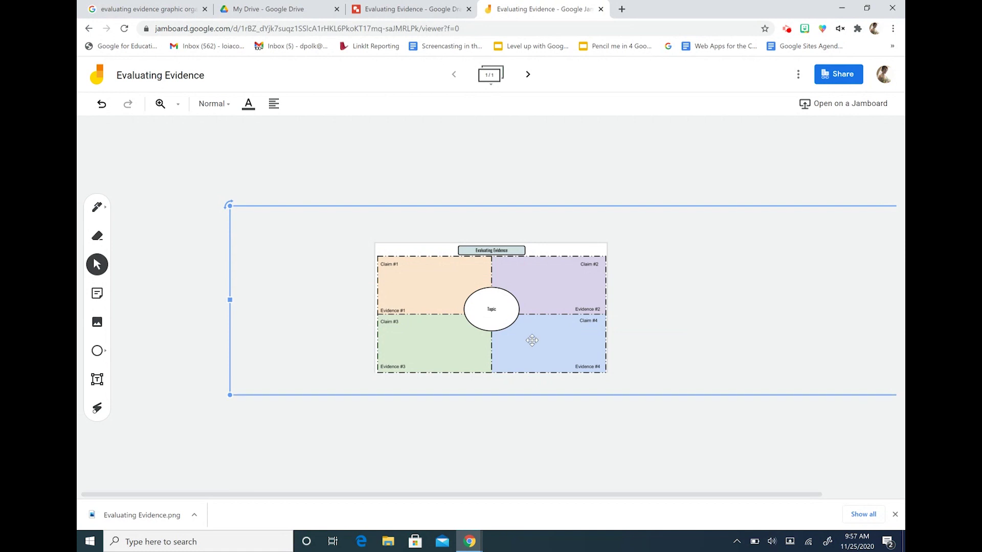
{"action": "left_click_drag", "start_coordinate": [528, 342], "coordinate": [307, 250]}
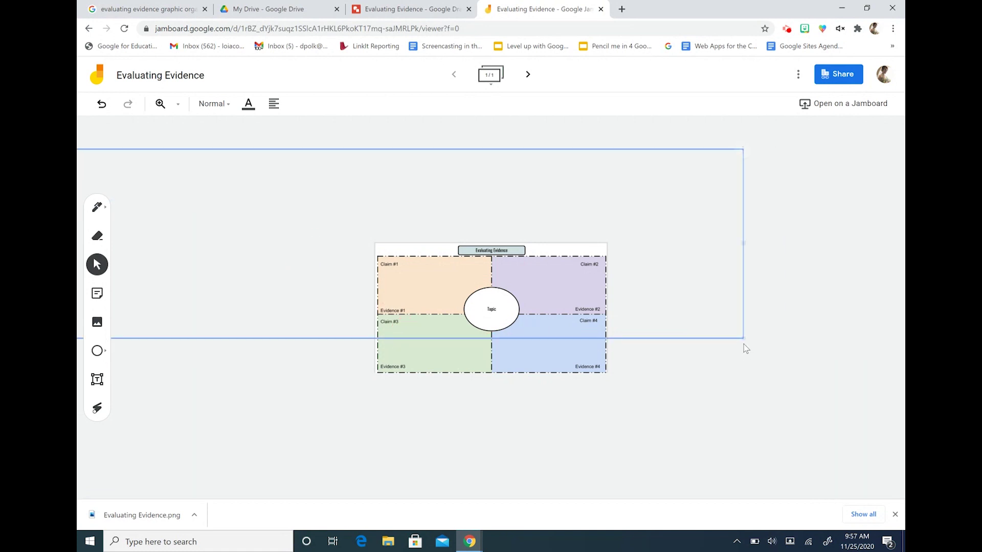
{"action": "left_click_drag", "start_coordinate": [743, 338], "coordinate": [896, 394]}
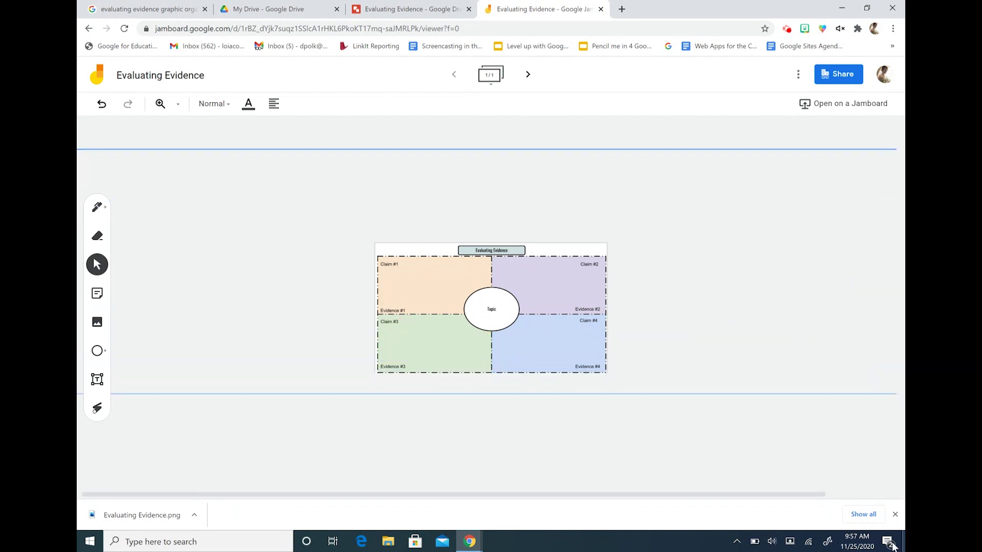
{"action": "left_click", "coordinate": [208, 207]}
{"action": "left_click", "coordinate": [344, 273]}
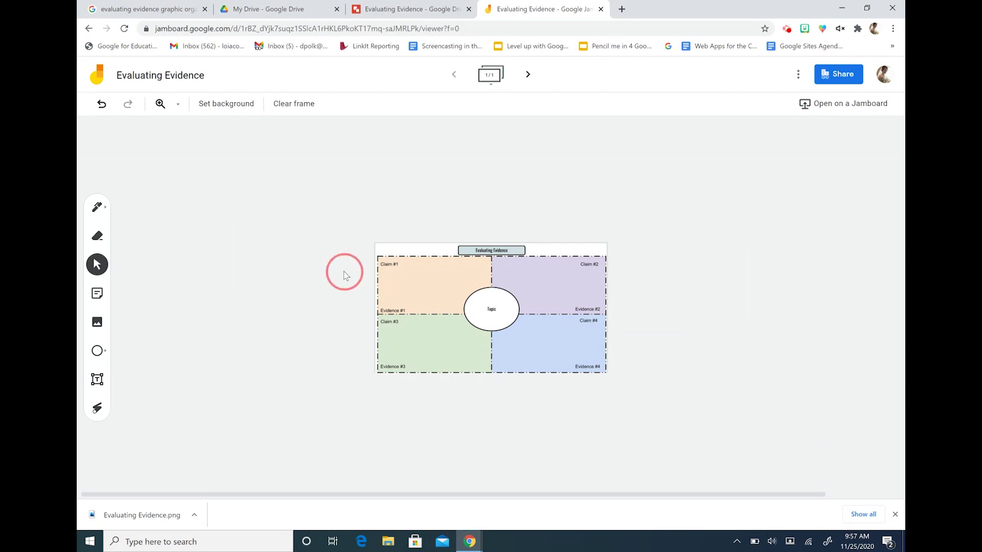
{"action": "left_click_drag", "start_coordinate": [424, 288], "coordinate": [267, 283]}
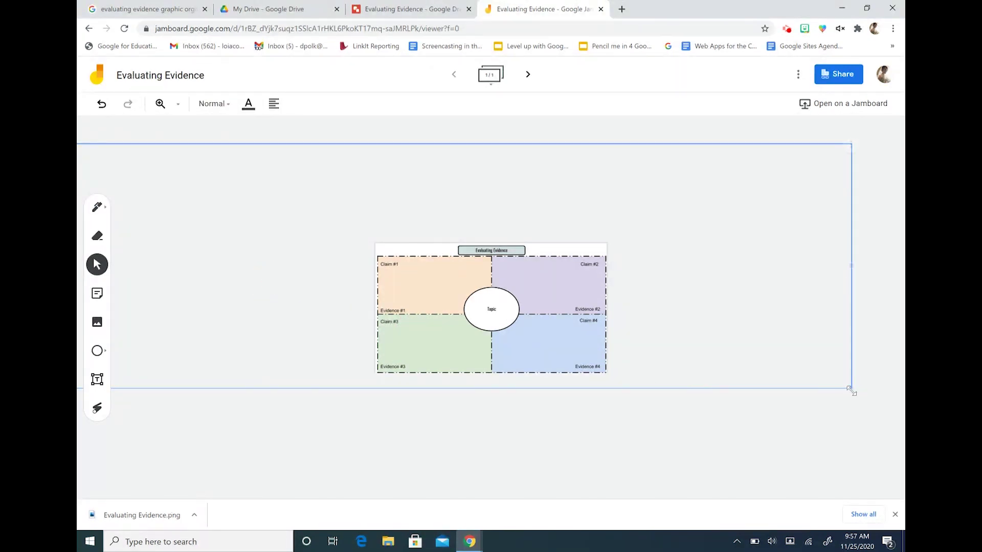
{"action": "left_click_drag", "start_coordinate": [850, 389], "coordinate": [886, 436]}
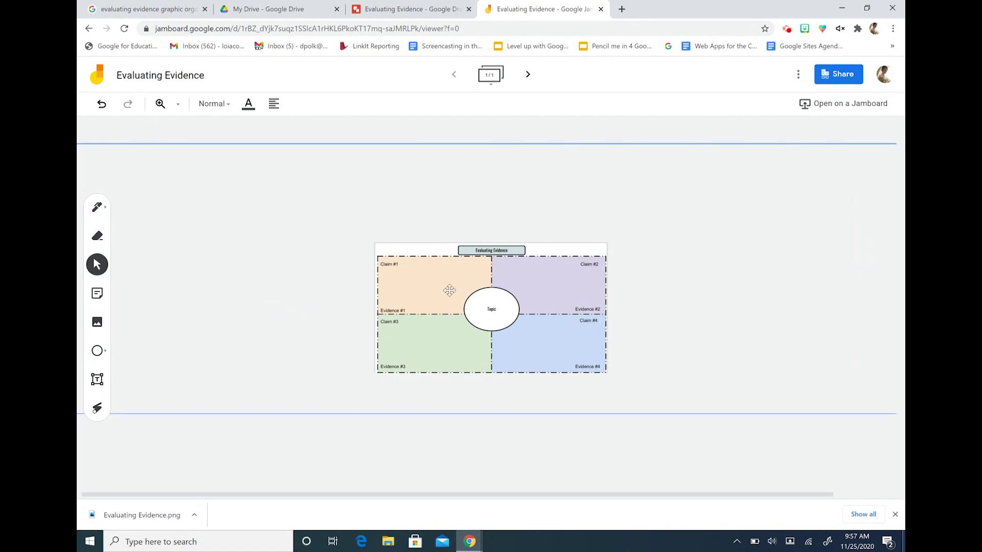
{"action": "left_click", "coordinate": [333, 235]}
{"action": "left_click_drag", "start_coordinate": [456, 308], "coordinate": [496, 340]}
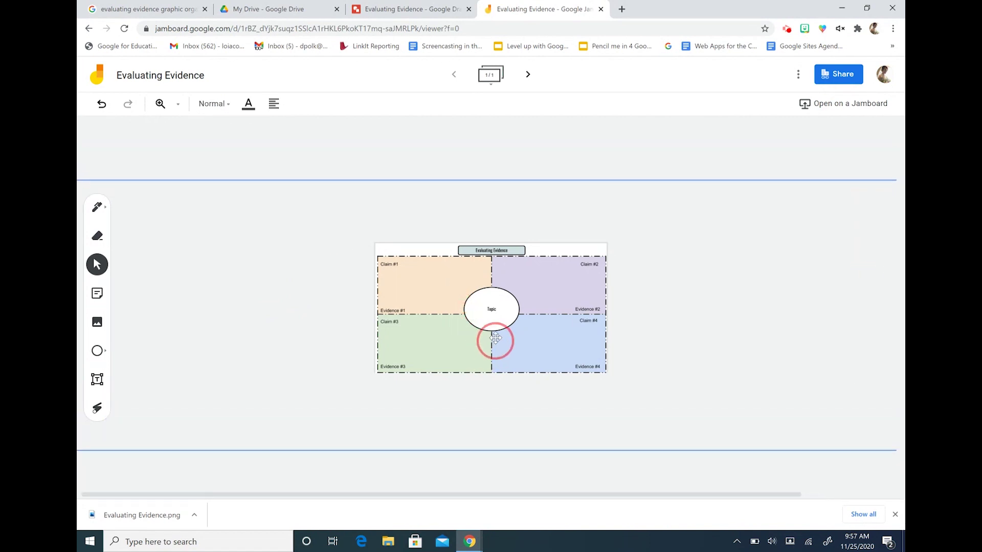
Zoom the Jamboard frame to Fit, then select the text box over the organizer image
{"action": "left_click", "coordinate": [162, 104]}
{"action": "left_click", "coordinate": [177, 106]}
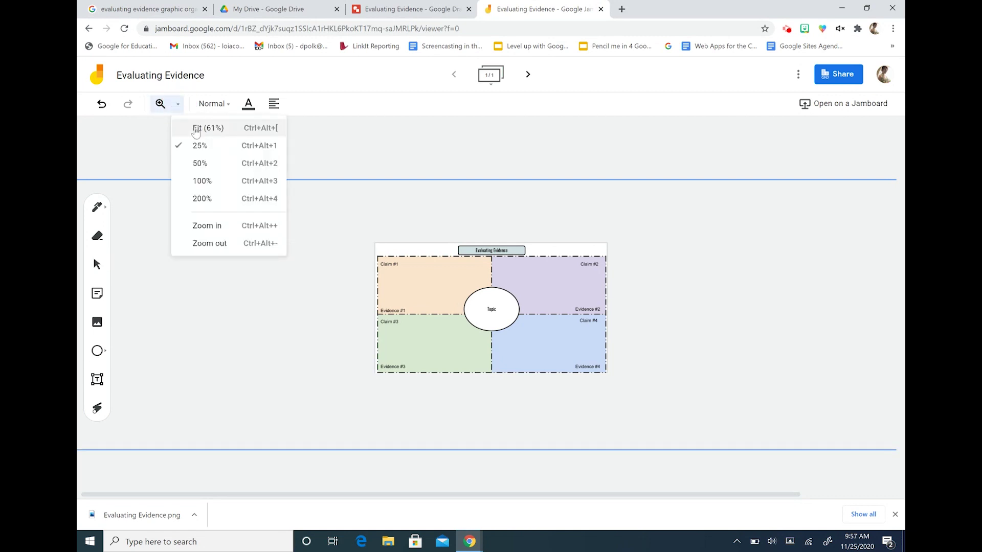
{"action": "left_click", "coordinate": [190, 127]}
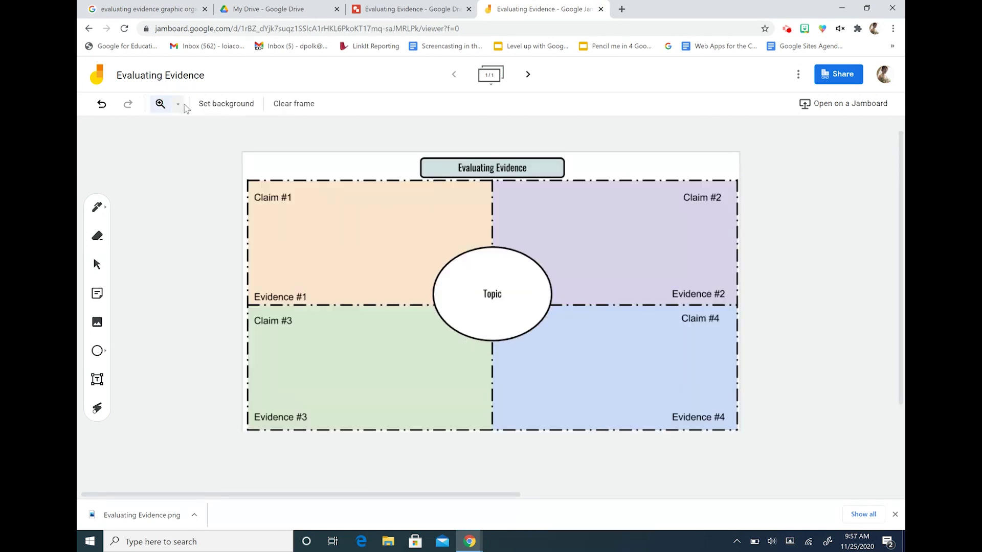
{"action": "left_click", "coordinate": [99, 265]}
{"action": "left_click", "coordinate": [516, 280]}
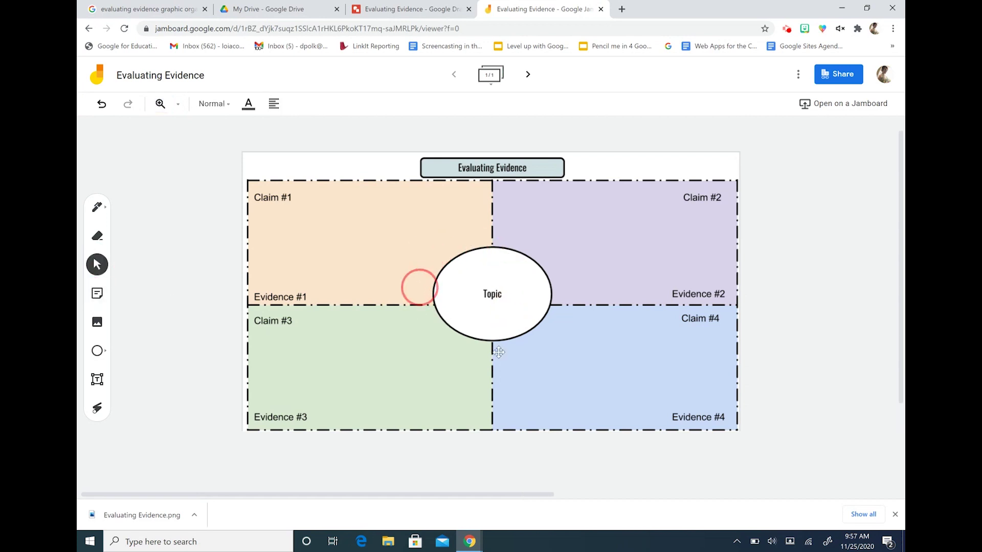